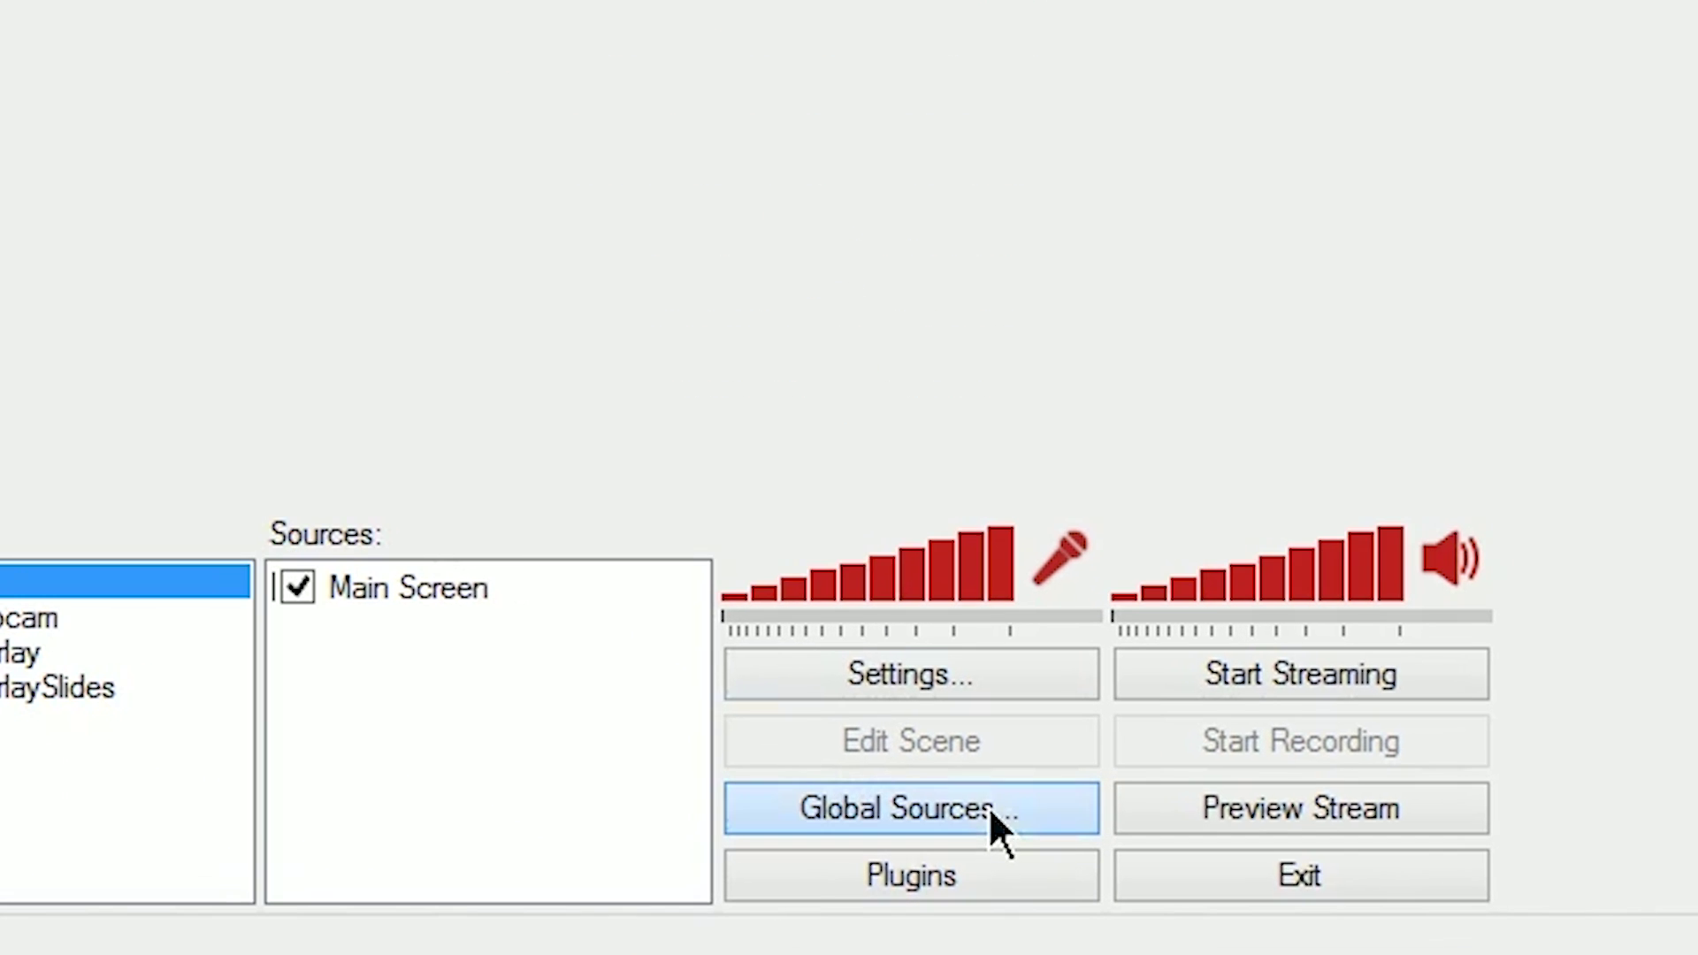
- Browse the Global Sources source types, then add an empty scene named 'ElGato'
left_click(976, 878)
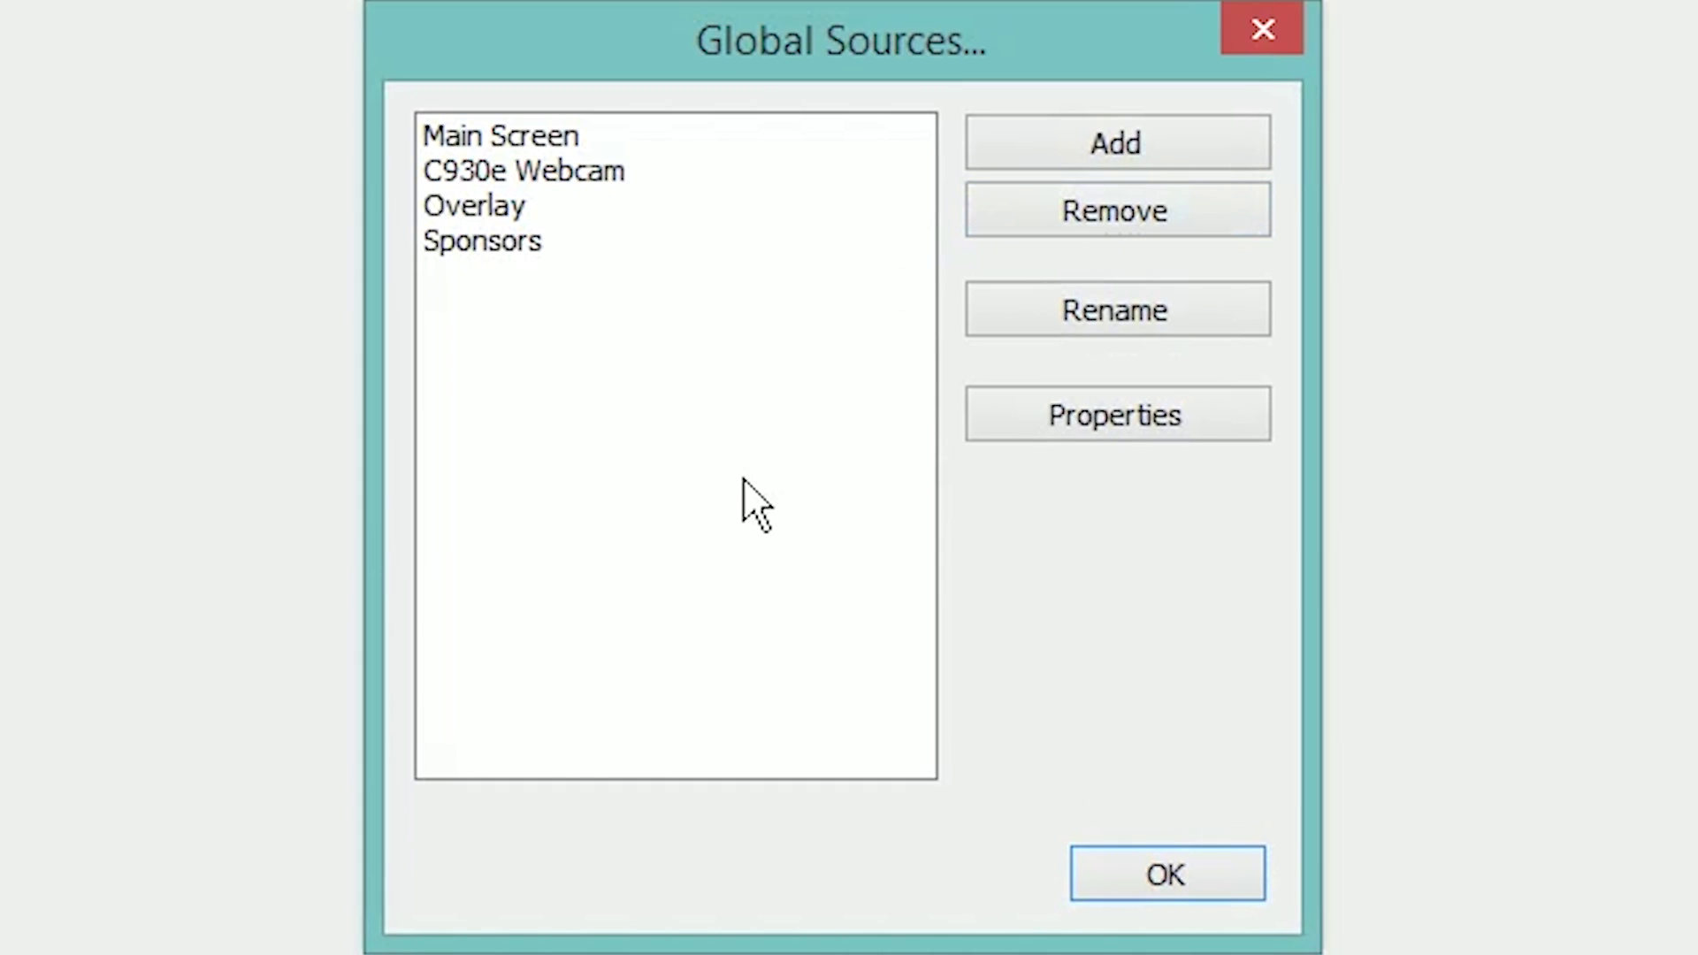
left_click(1051, 160)
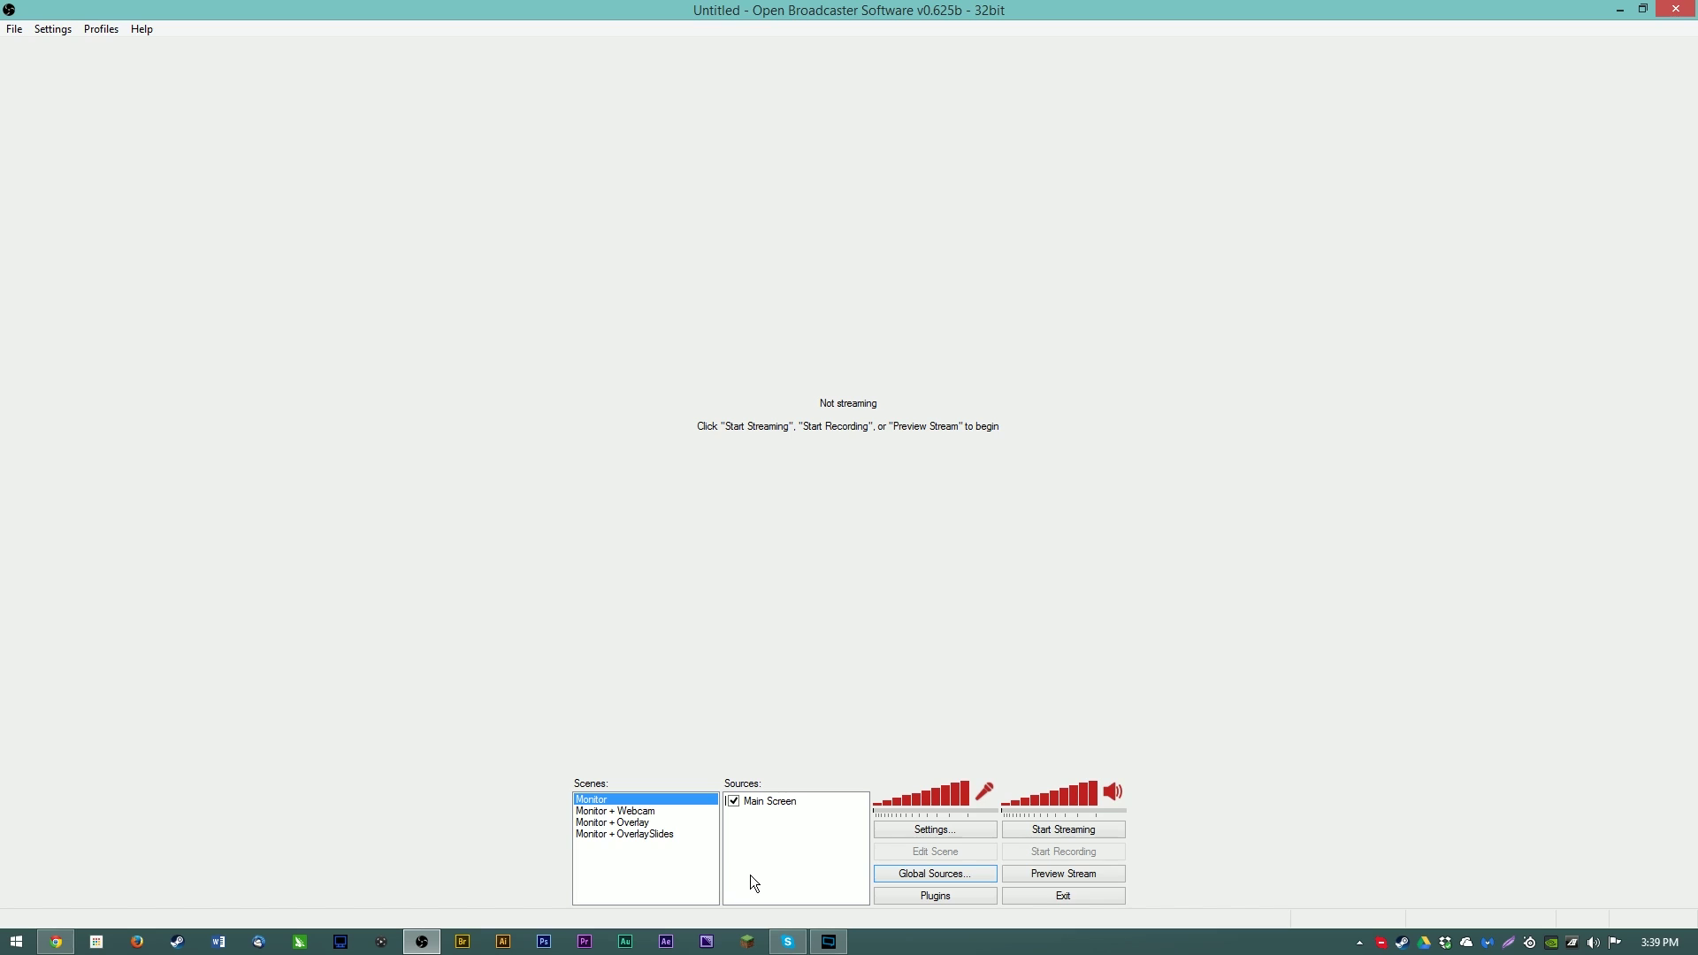
right_click(644, 851)
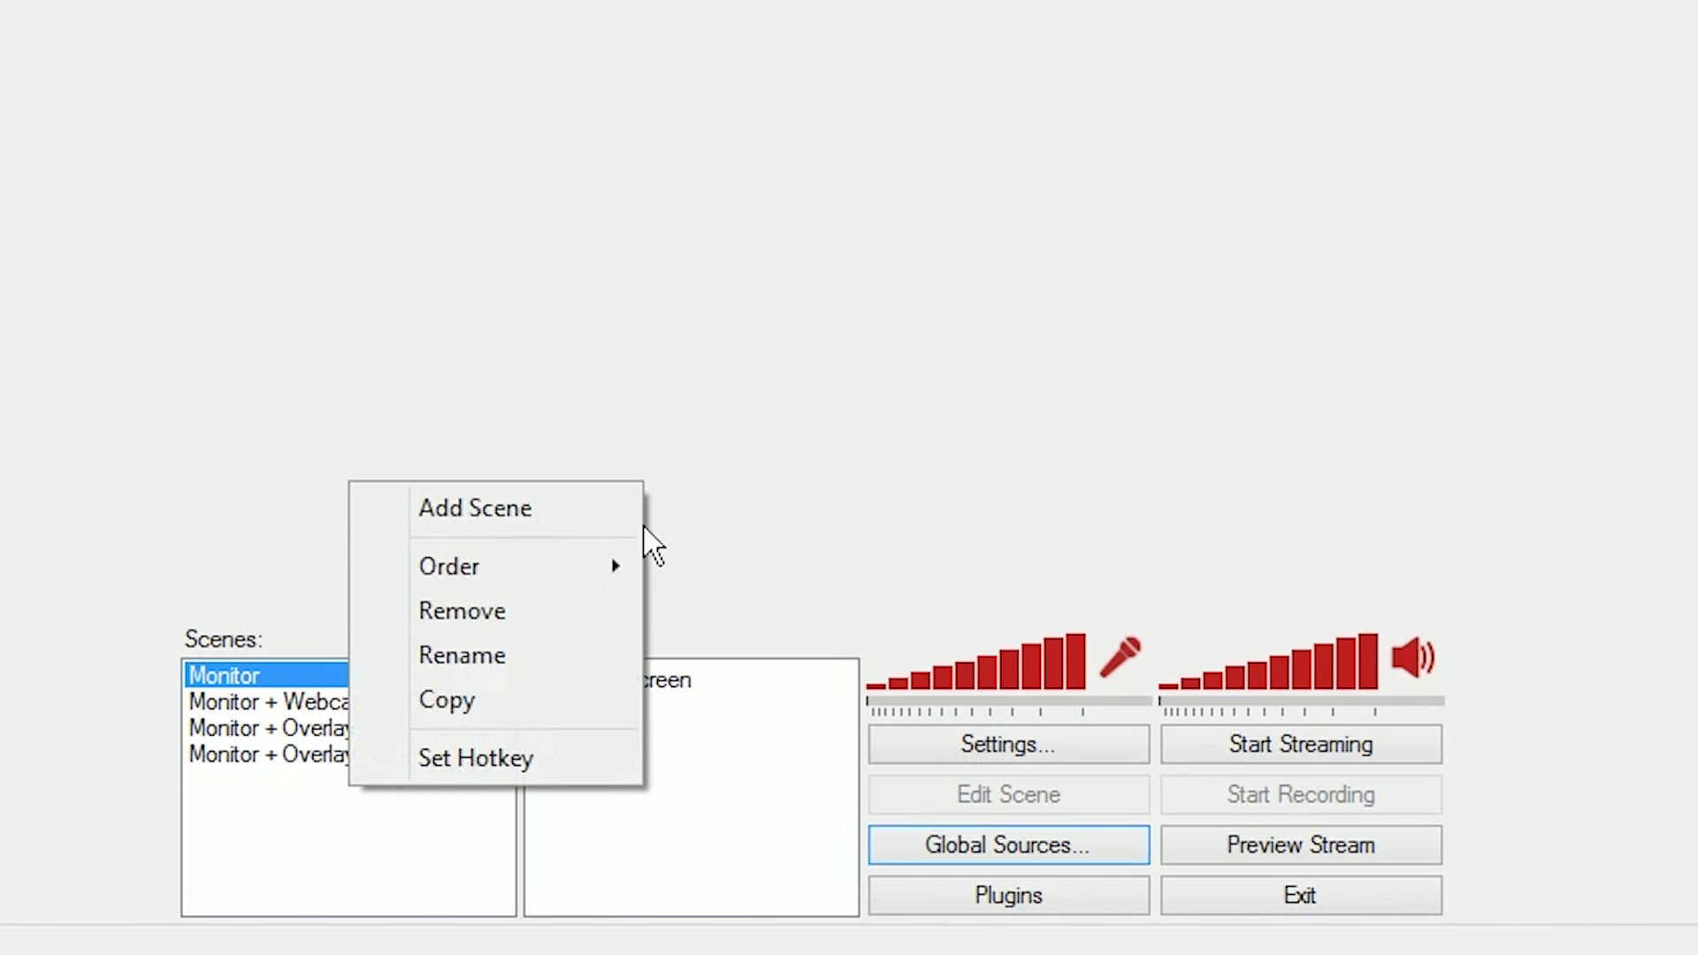
left_click(584, 510)
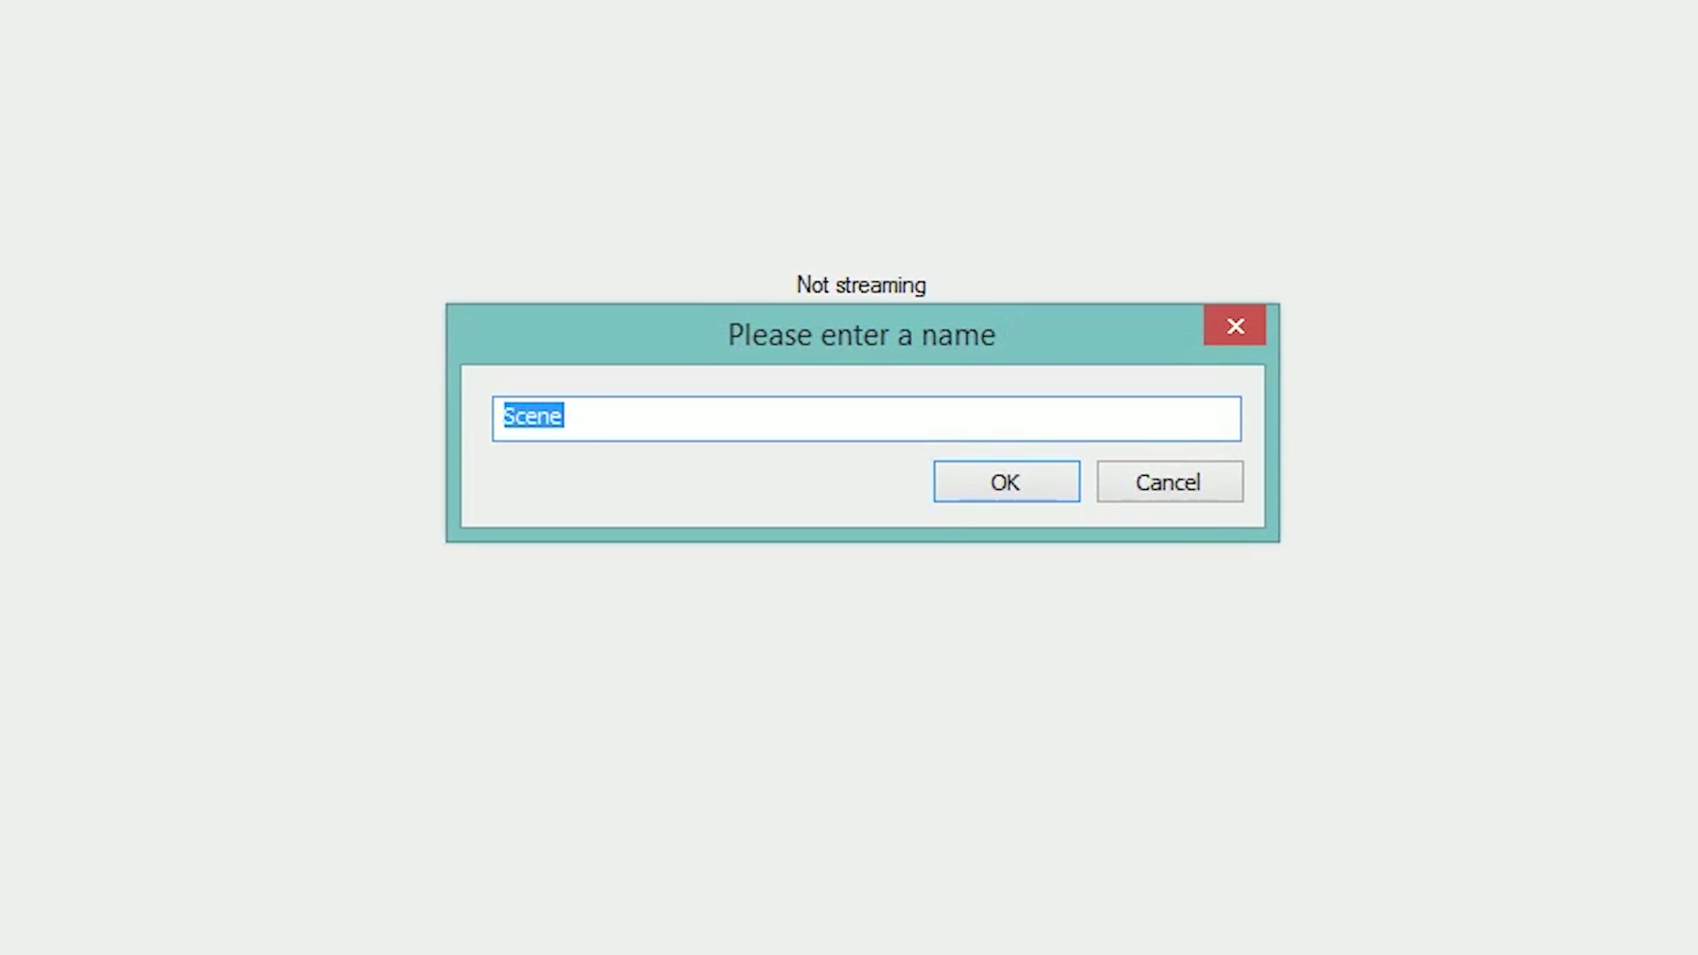
type("ElGato")
key("Return")
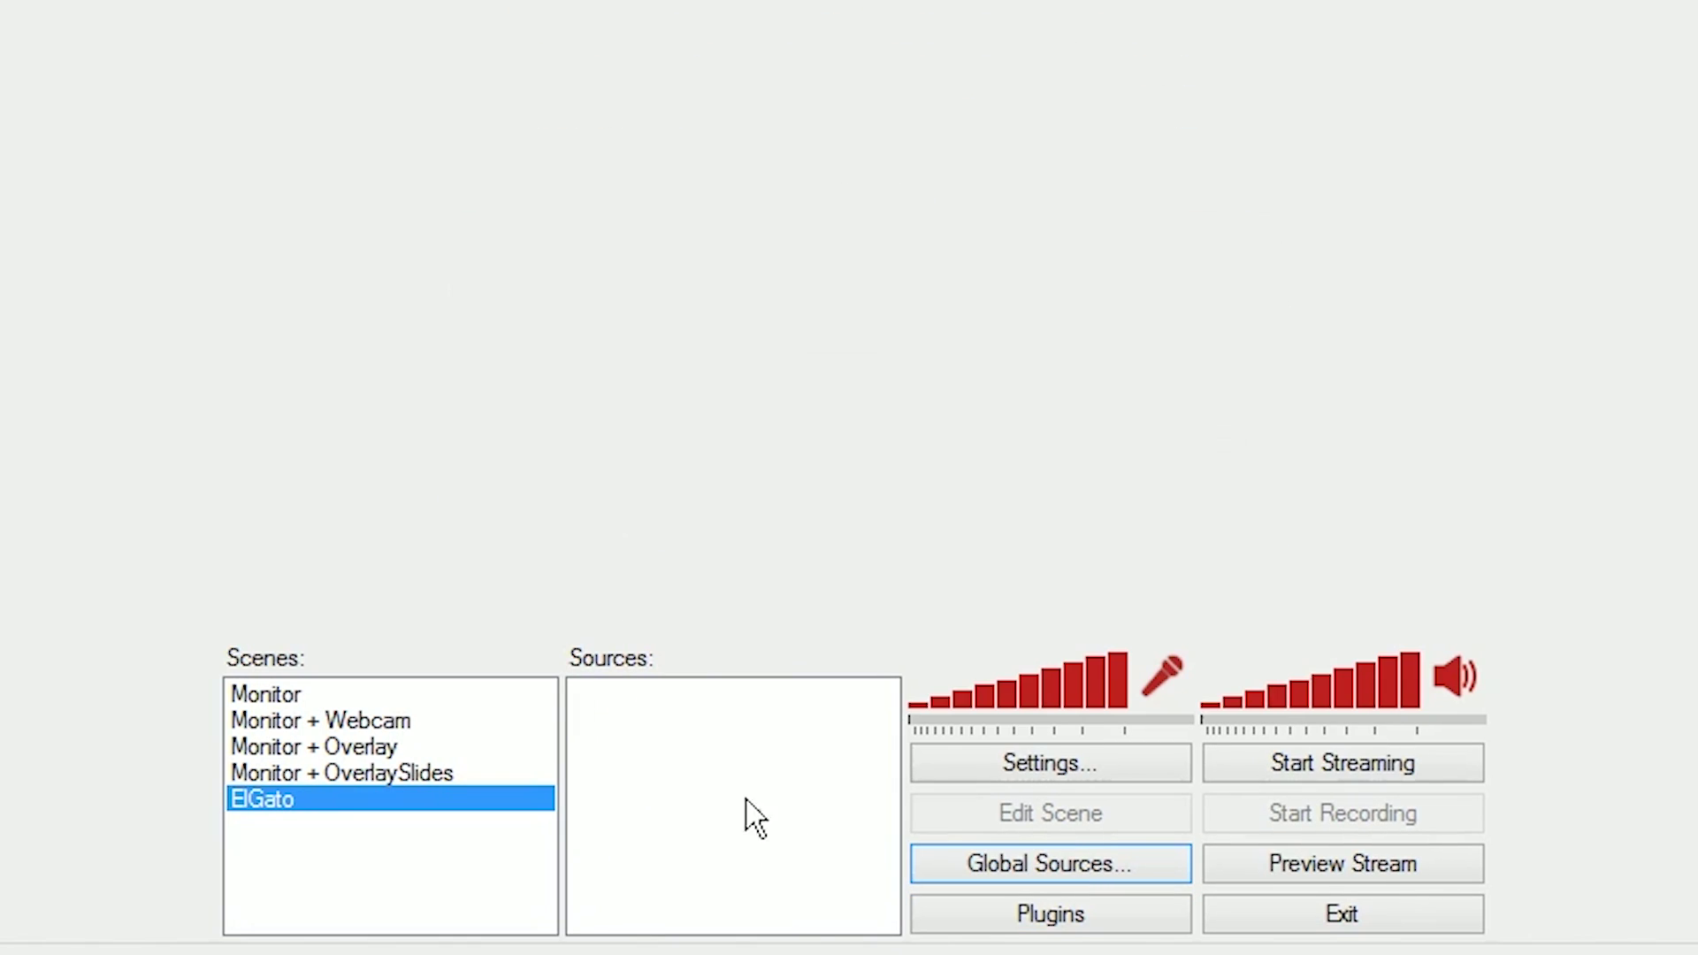
- Create a global Video Capture Device source named 'ElGato GCHD'
left_click(988, 874)
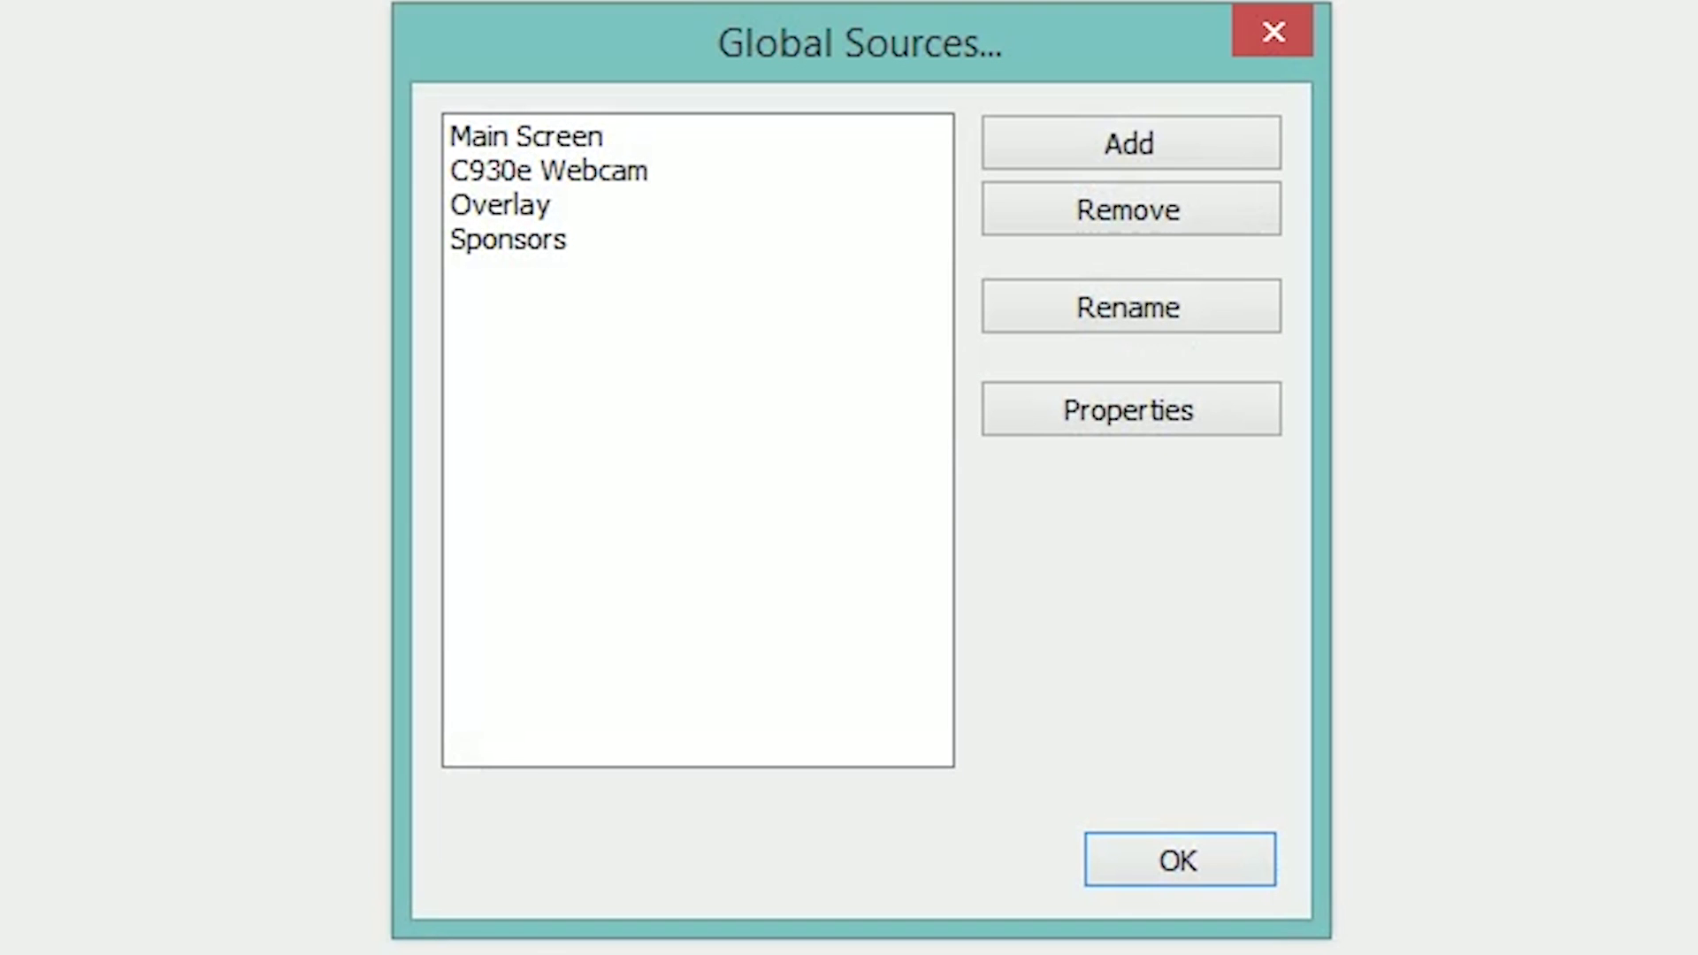
left_click(1248, 147)
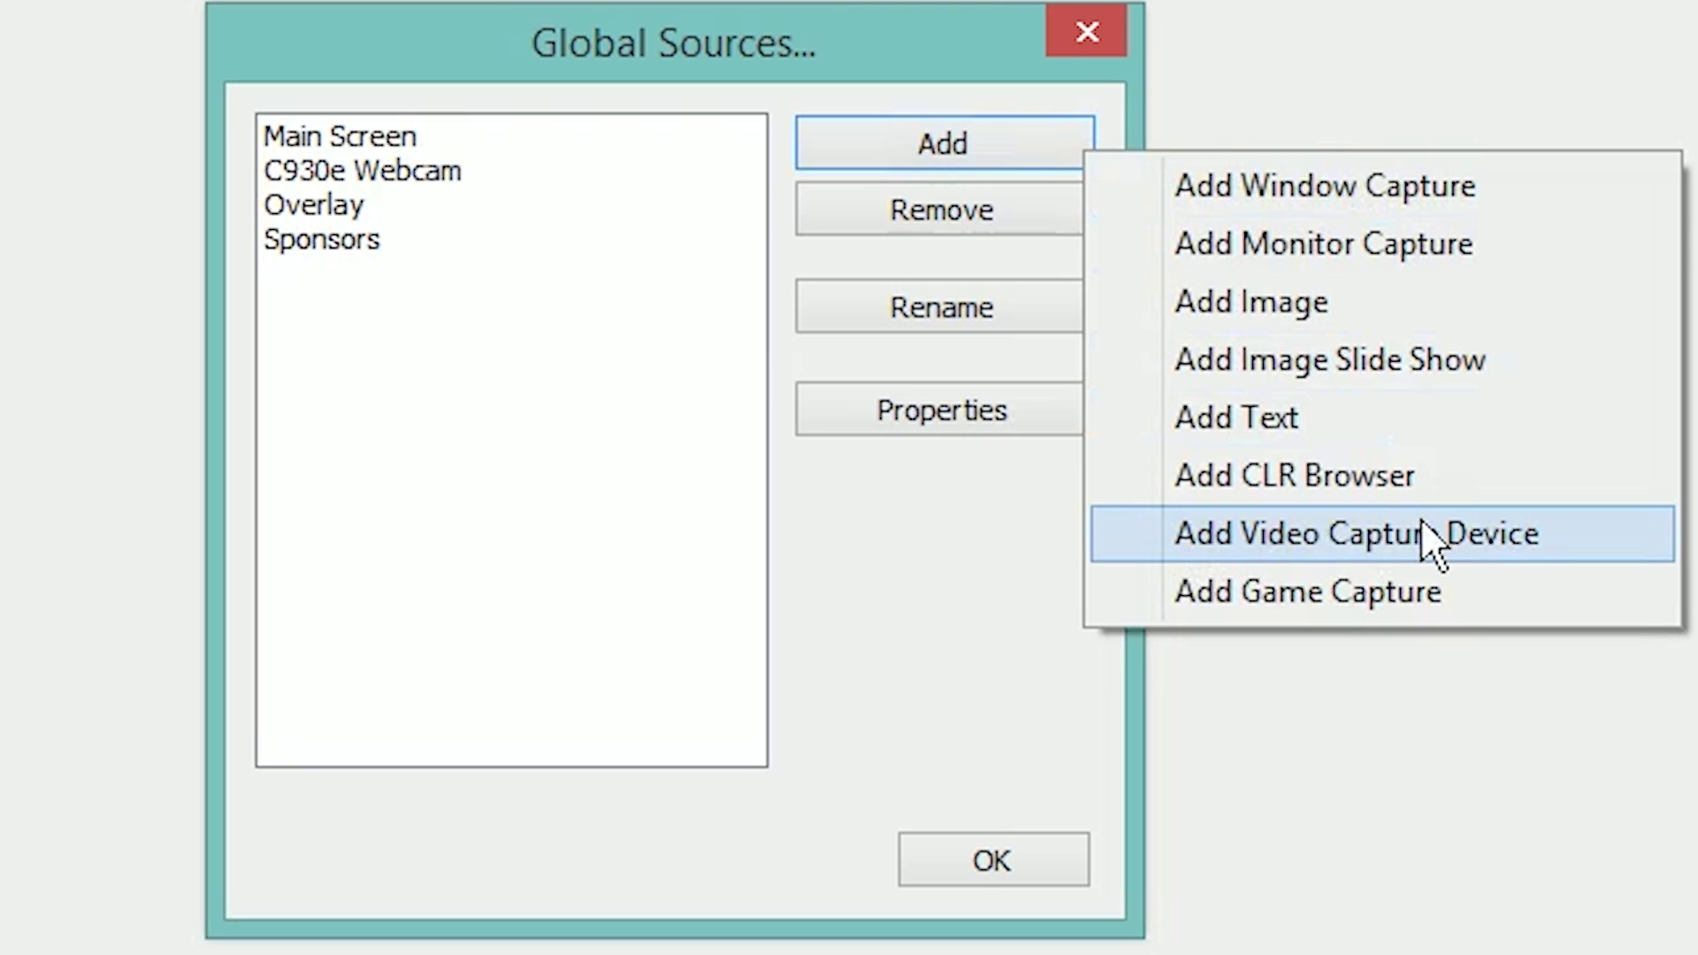
left_click(1422, 531)
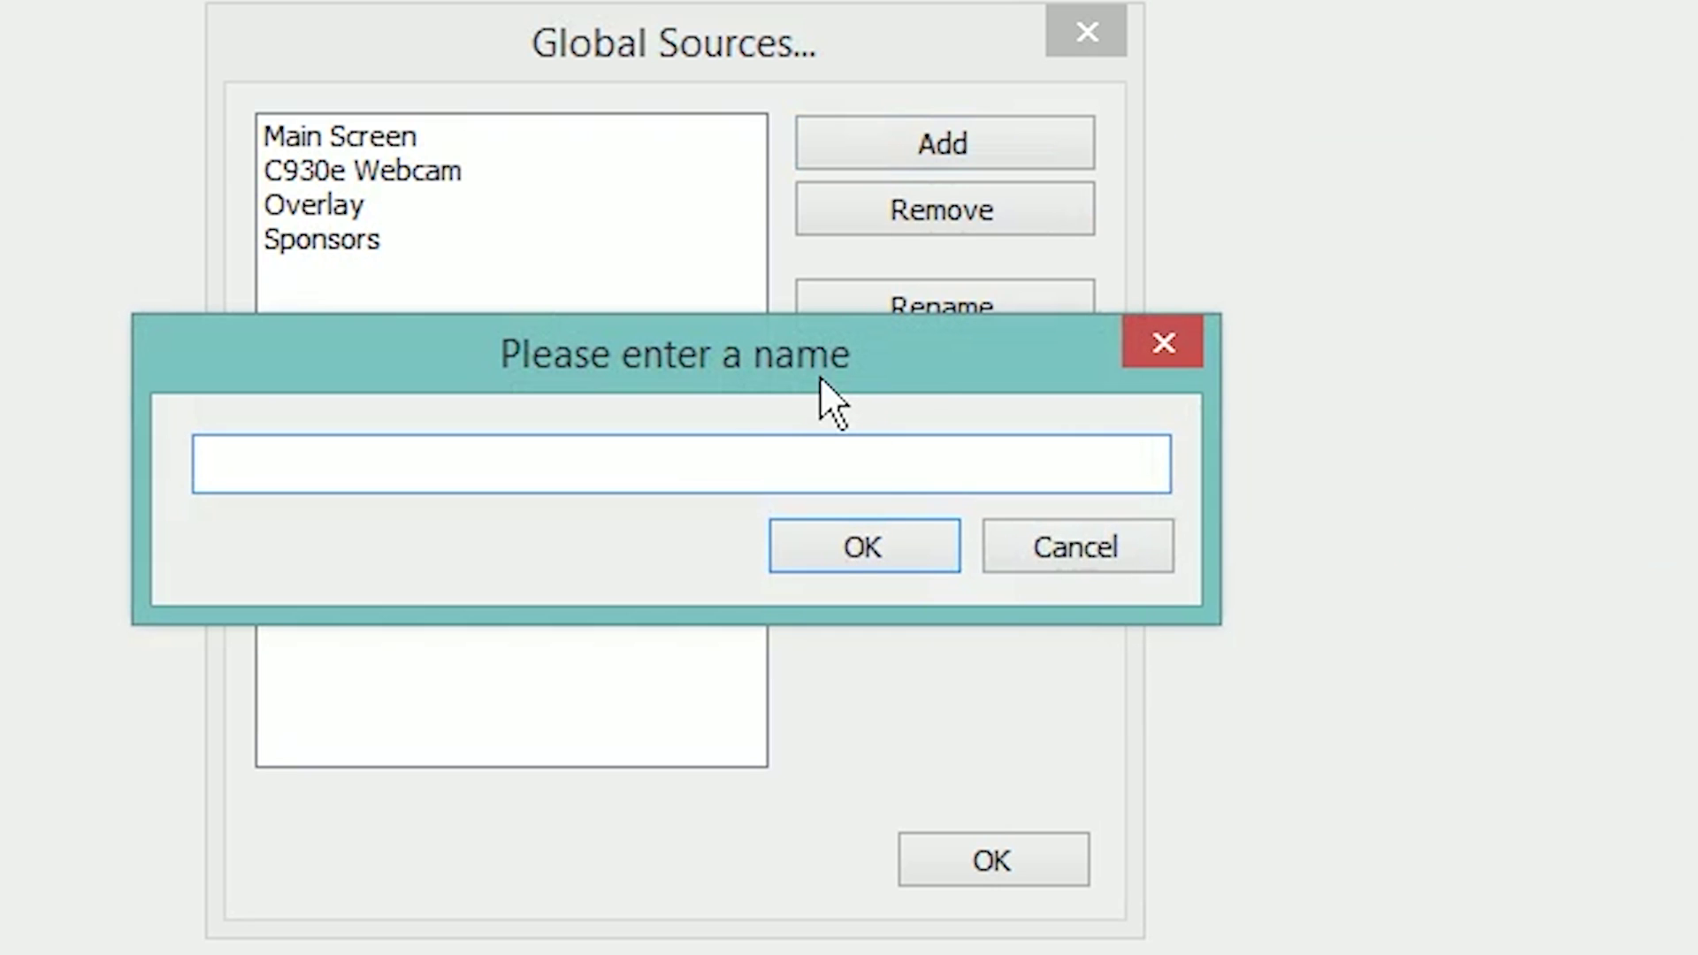
type("ElGato")
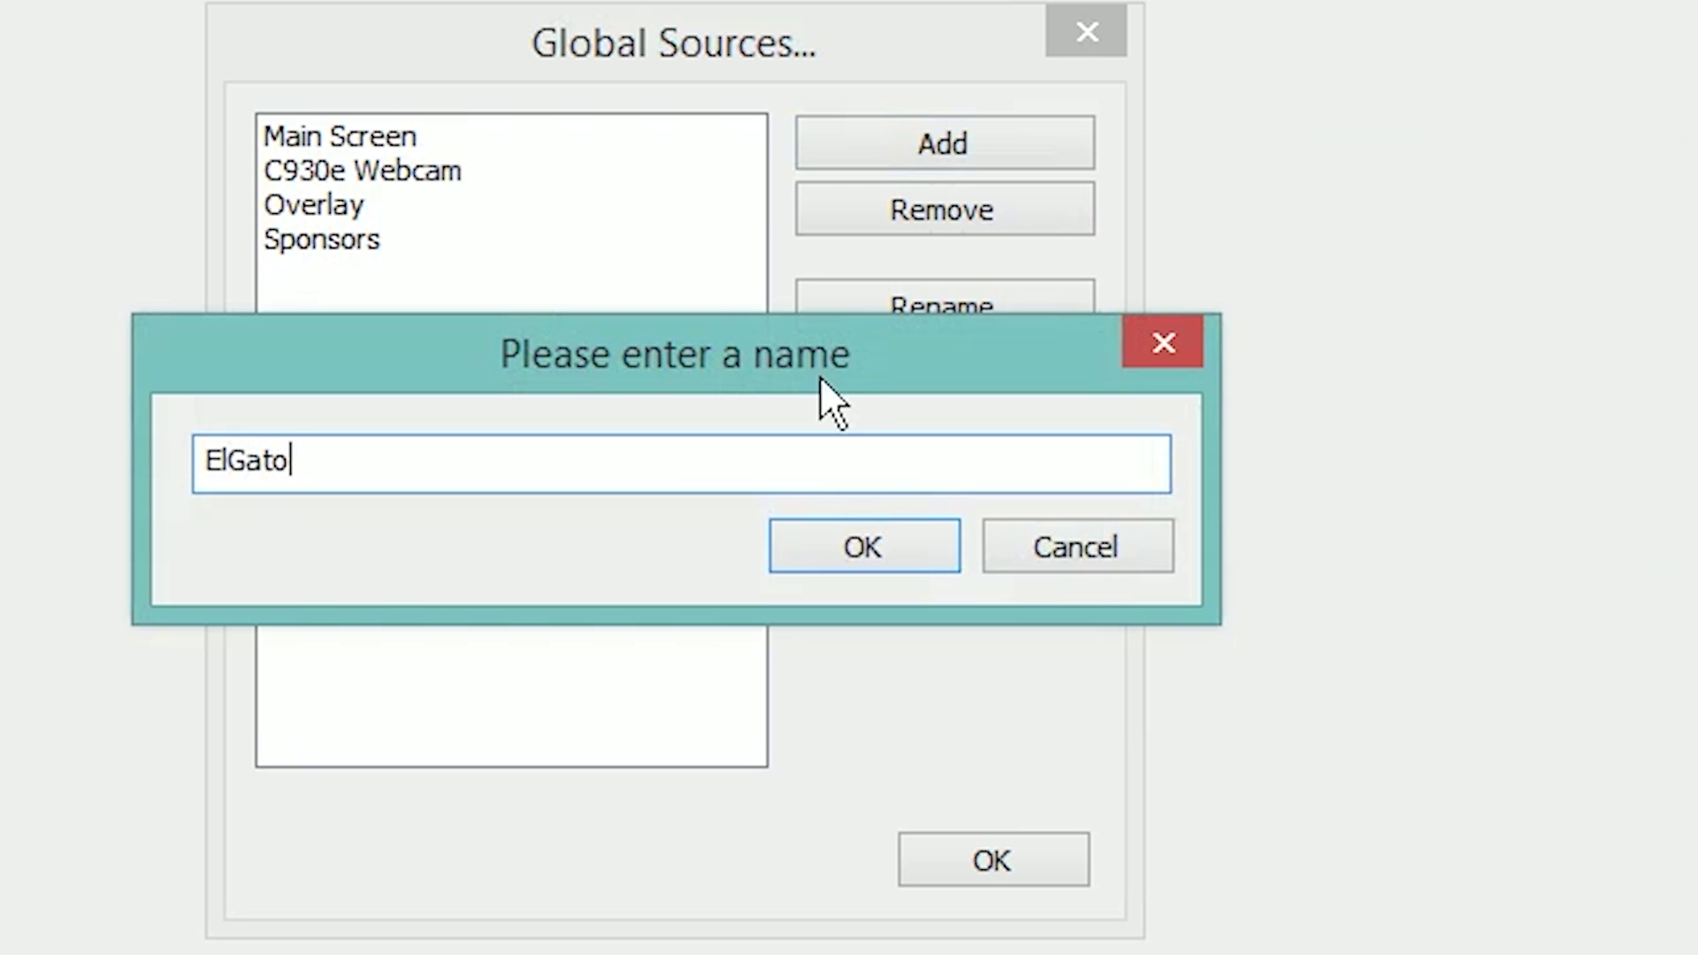
type(" GCHD")
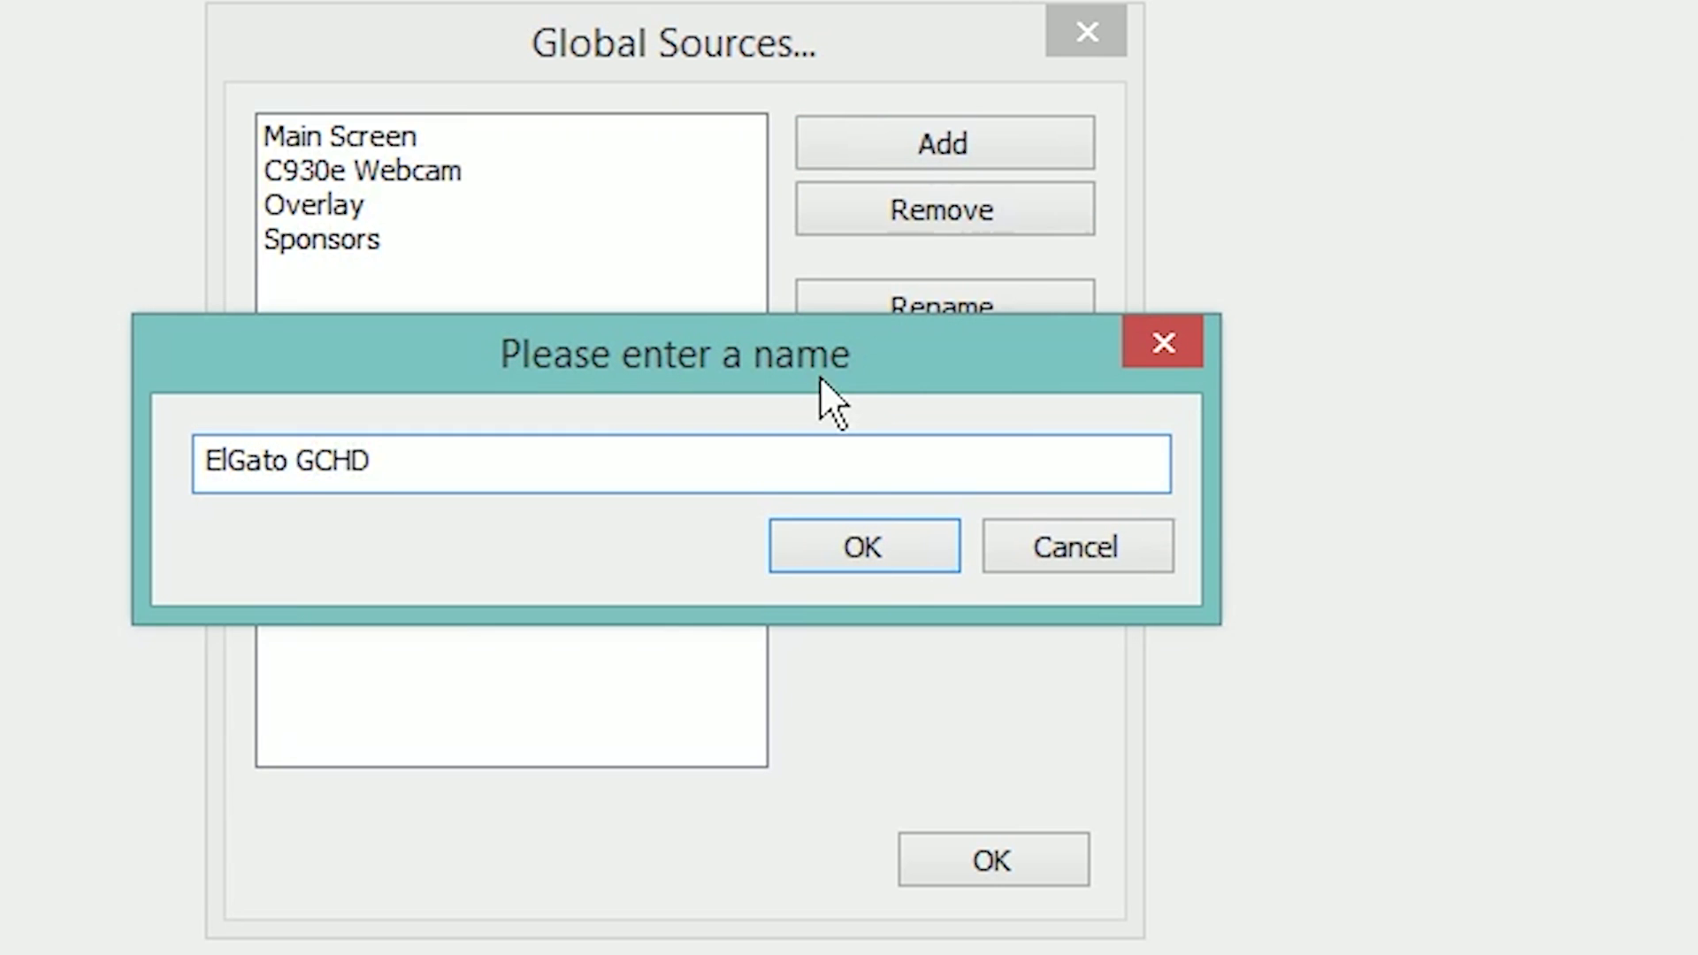
left_click(910, 530)
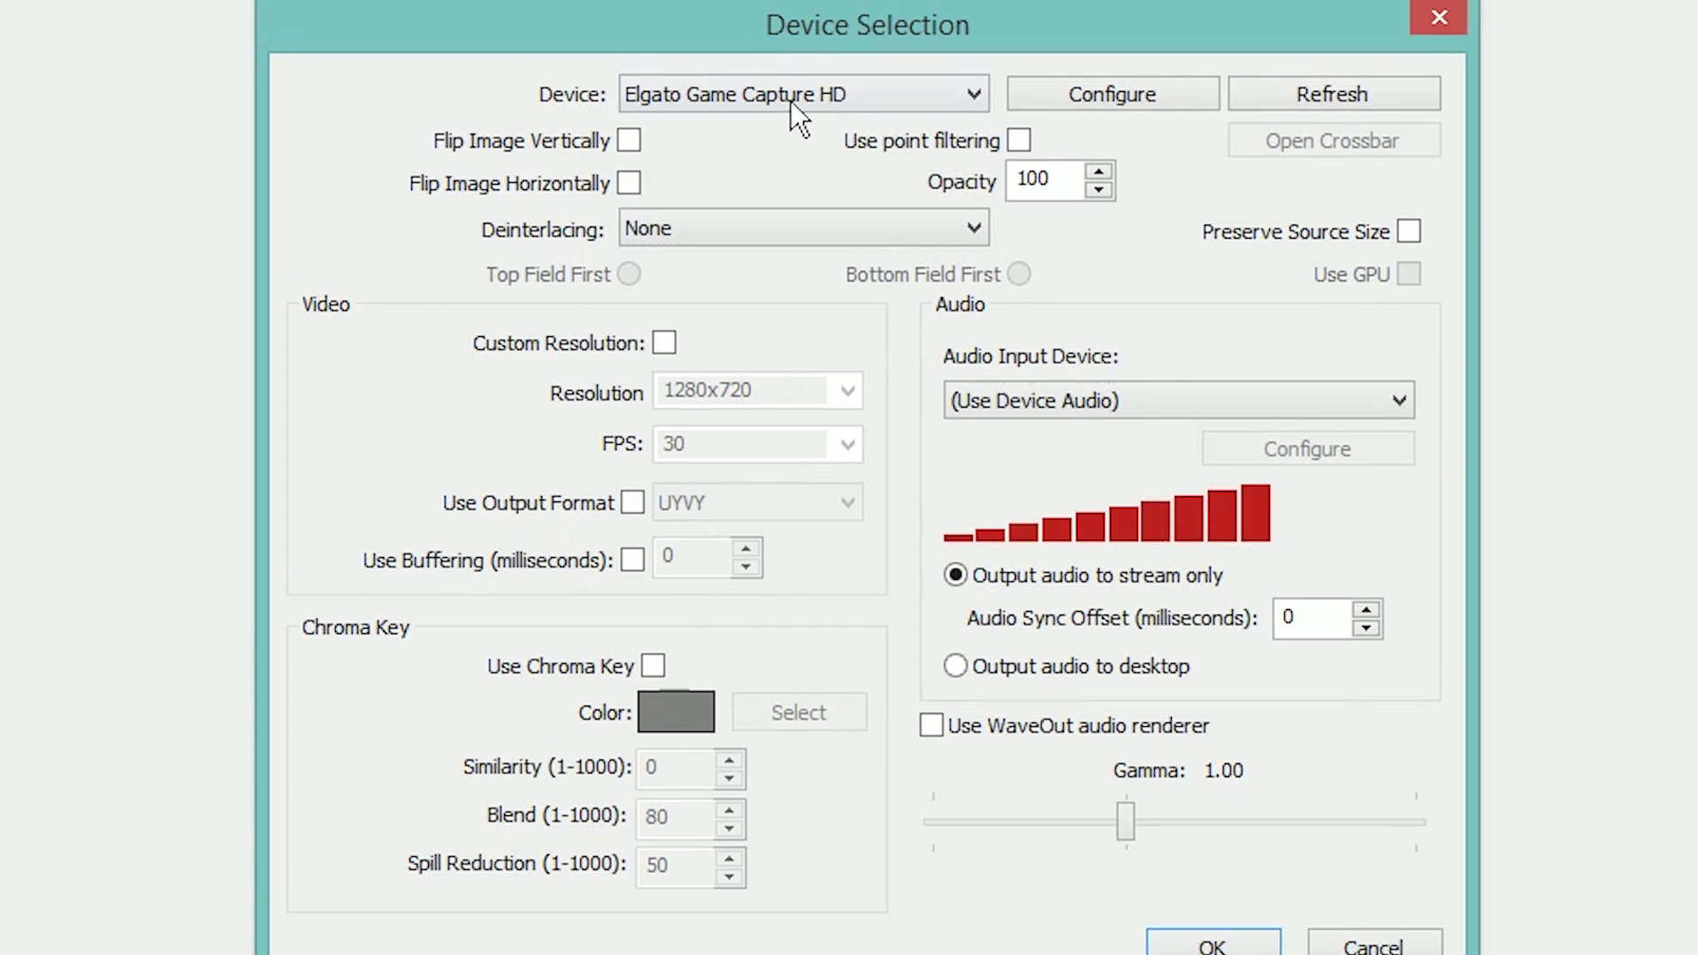
- Choose Elgato Game Capture HD from the Device dropdown
left_click(790, 101)
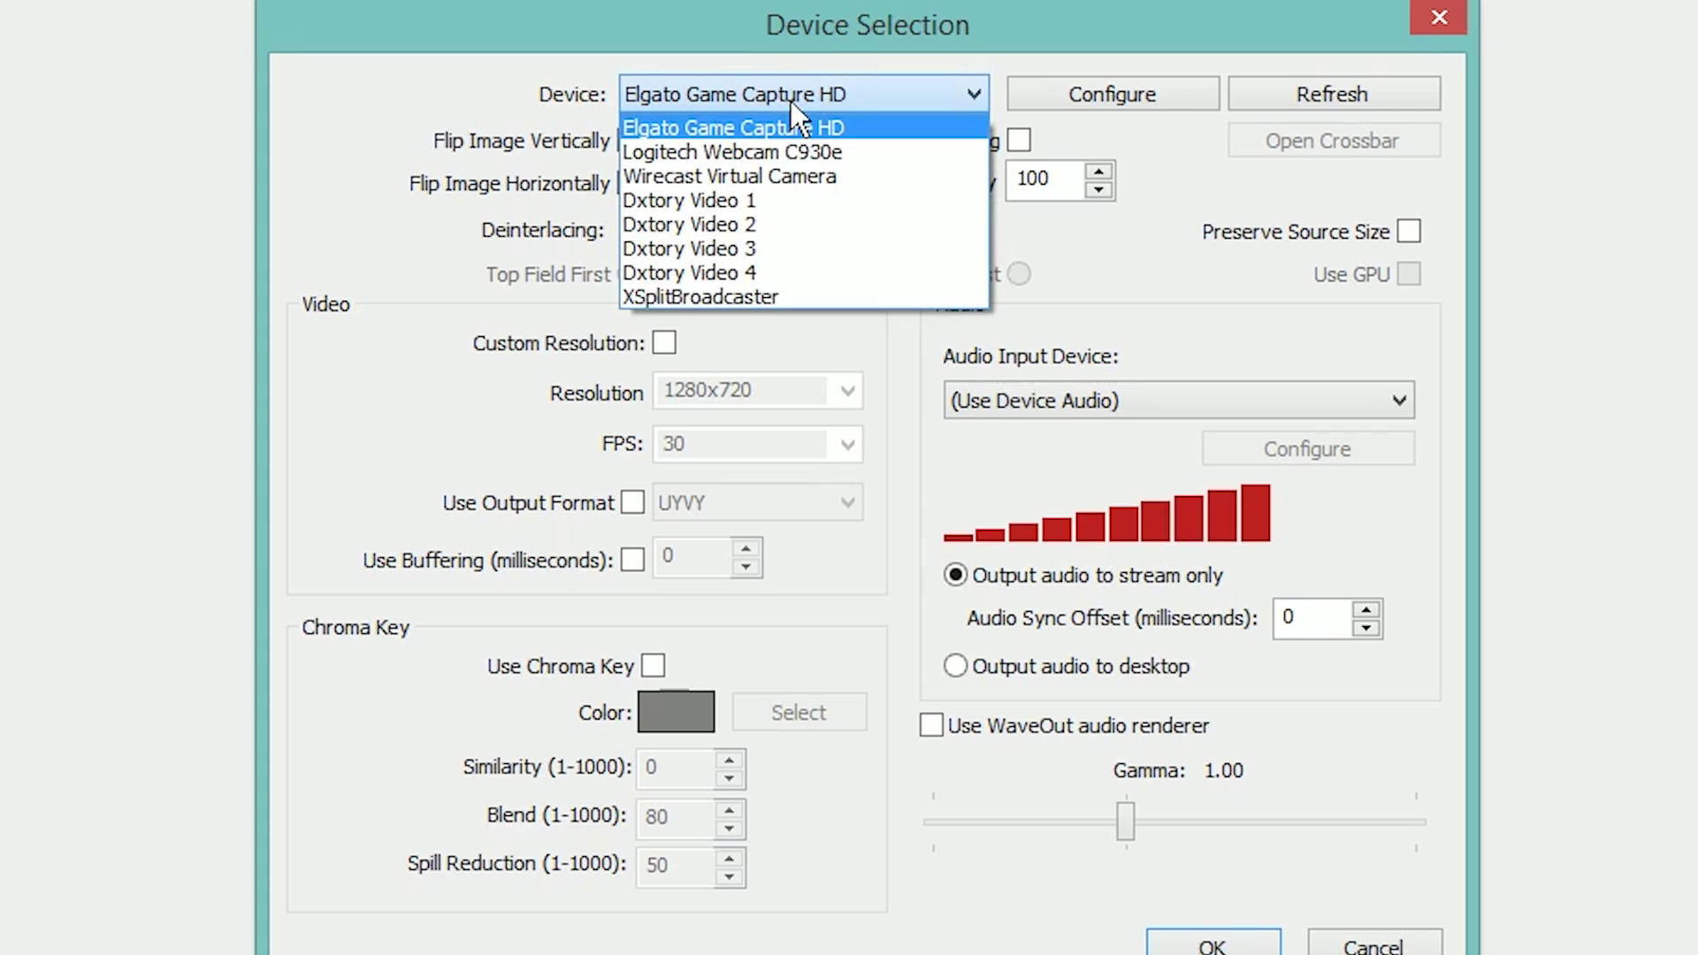
left_click(790, 101)
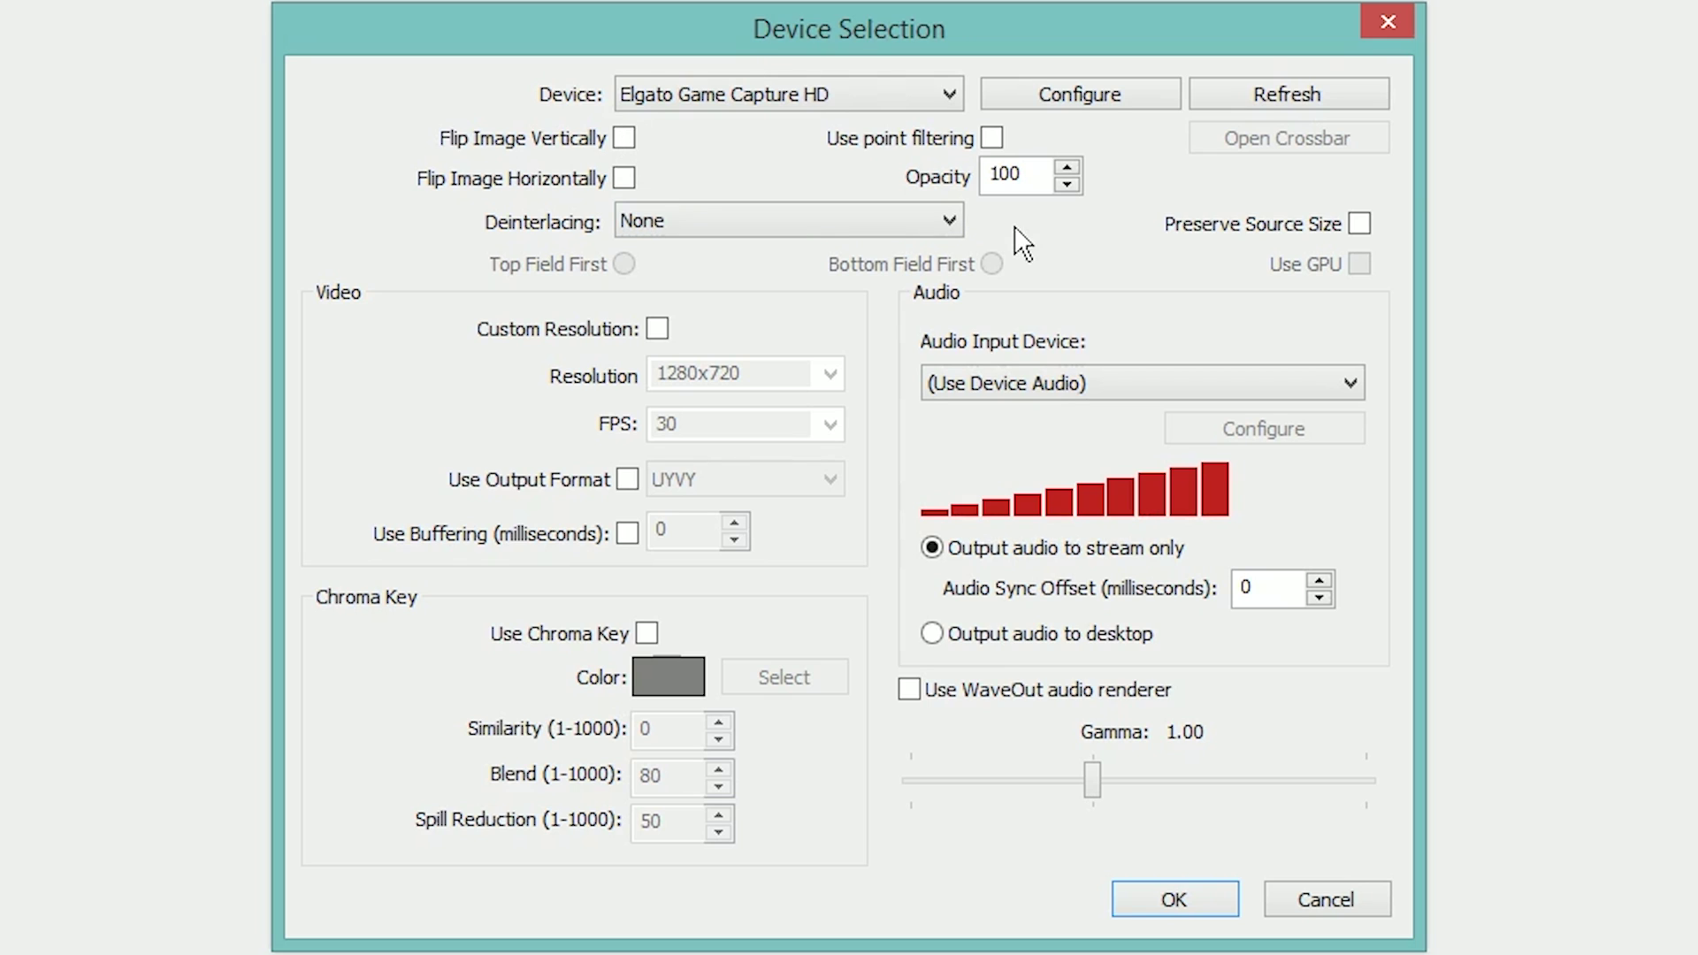
left_click(864, 231)
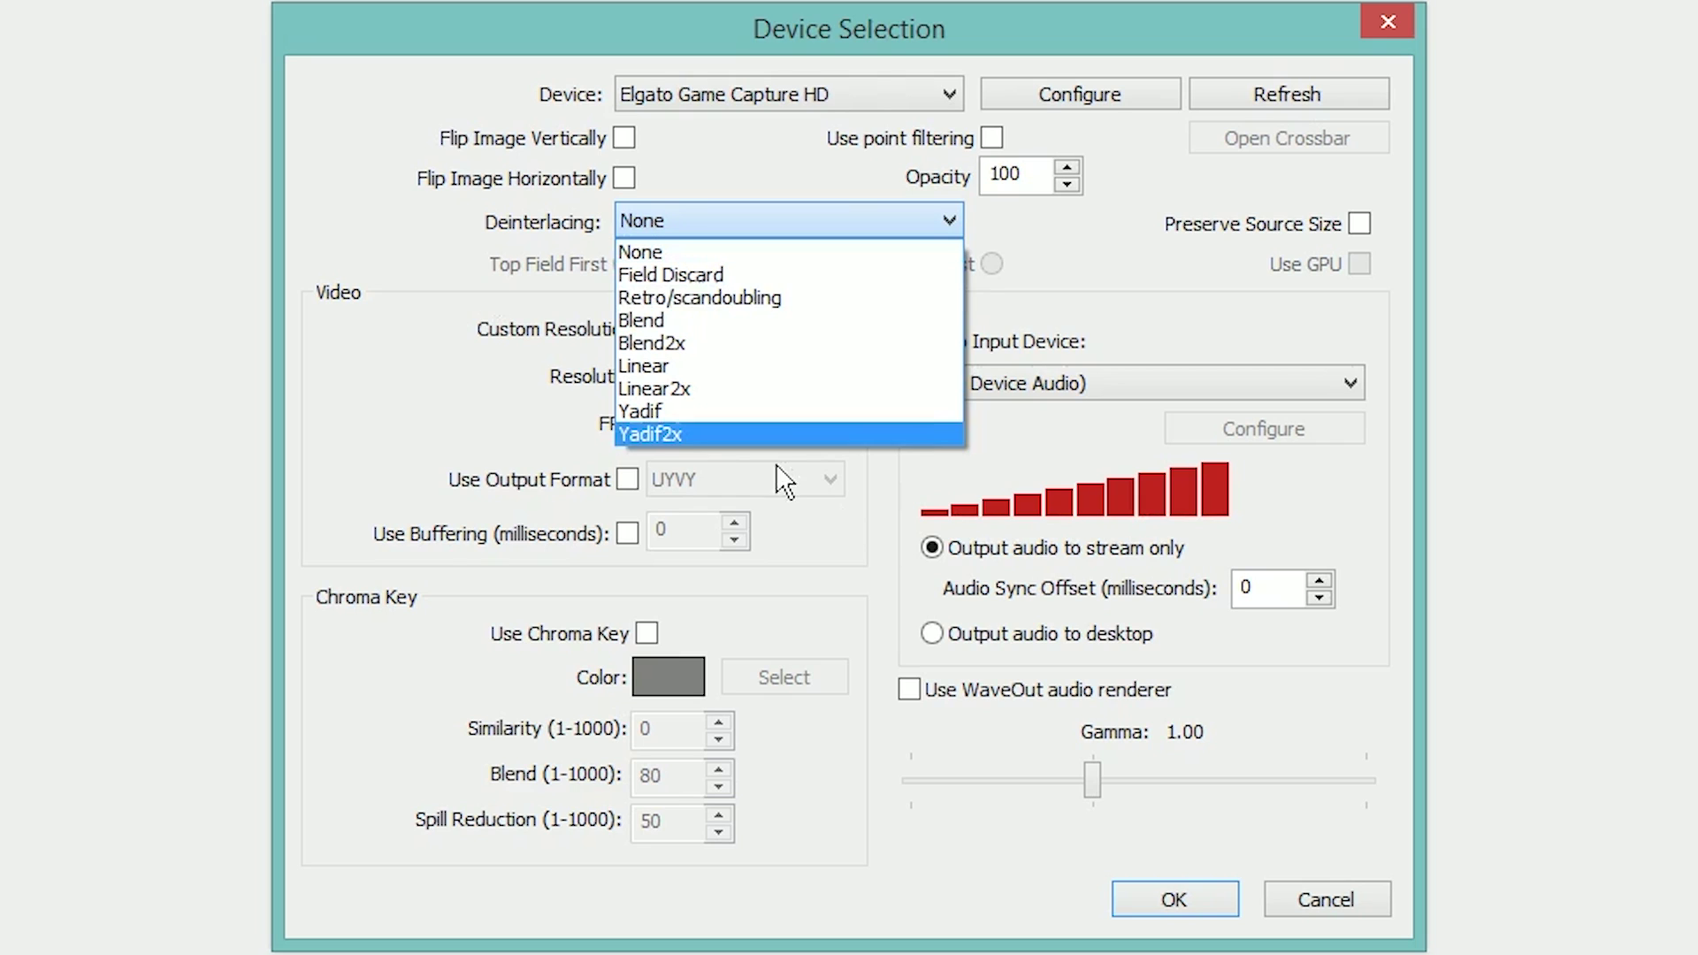
left_click(735, 253)
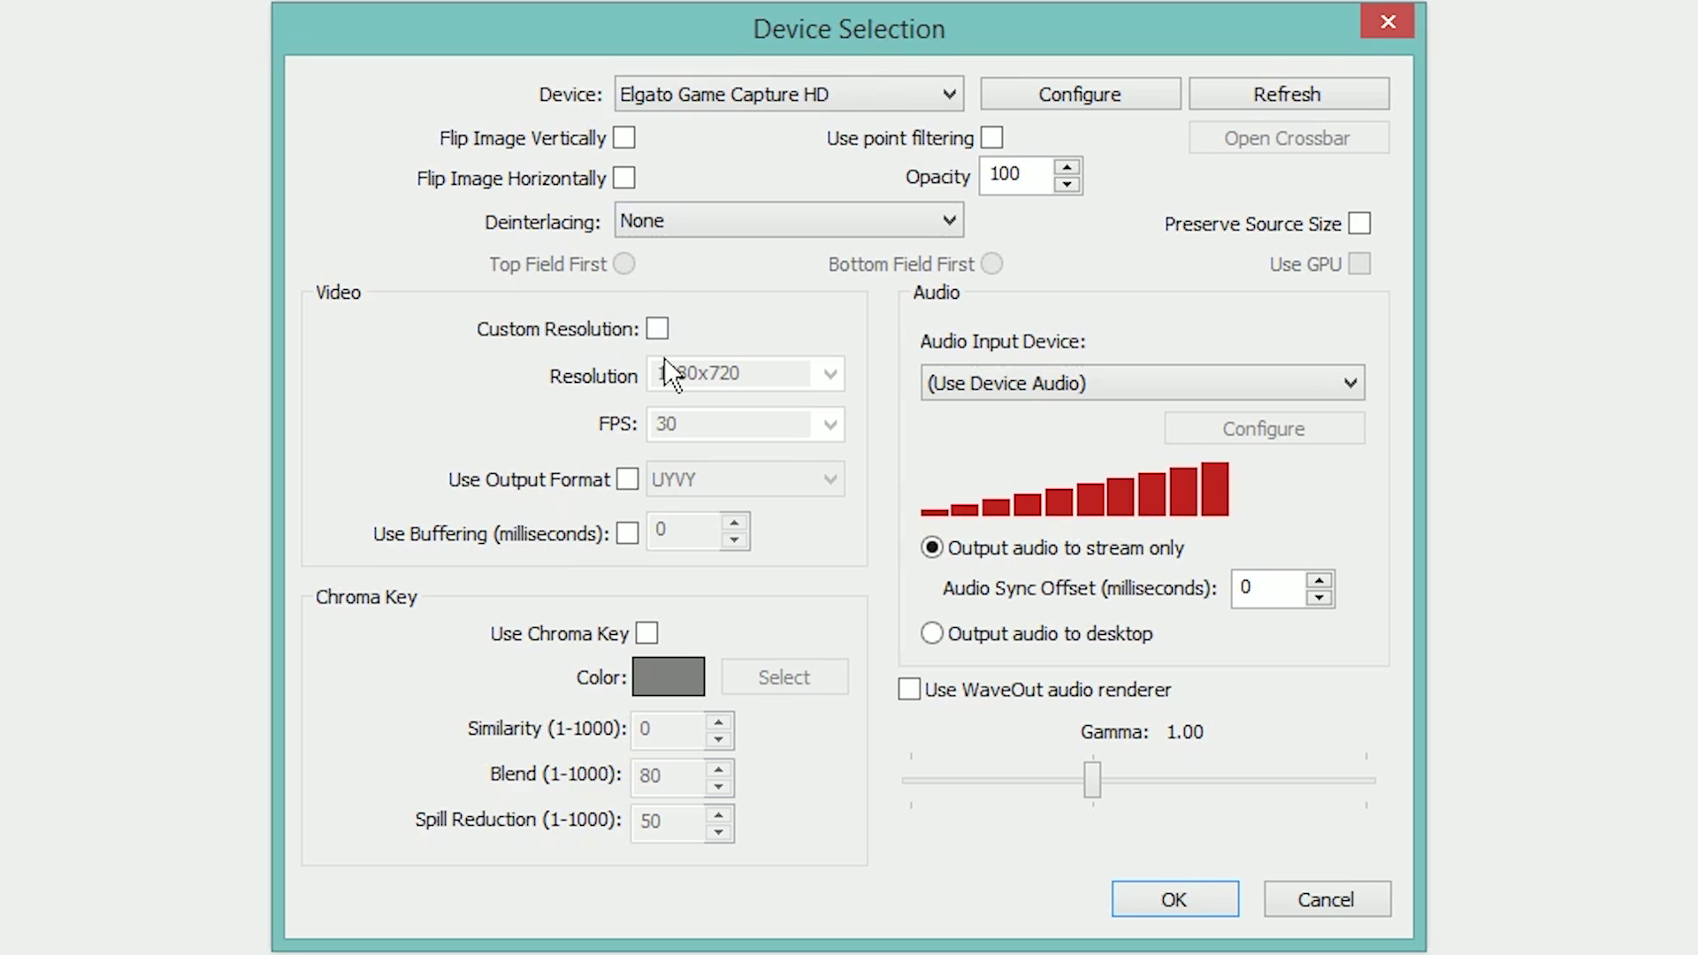
left_click(657, 328)
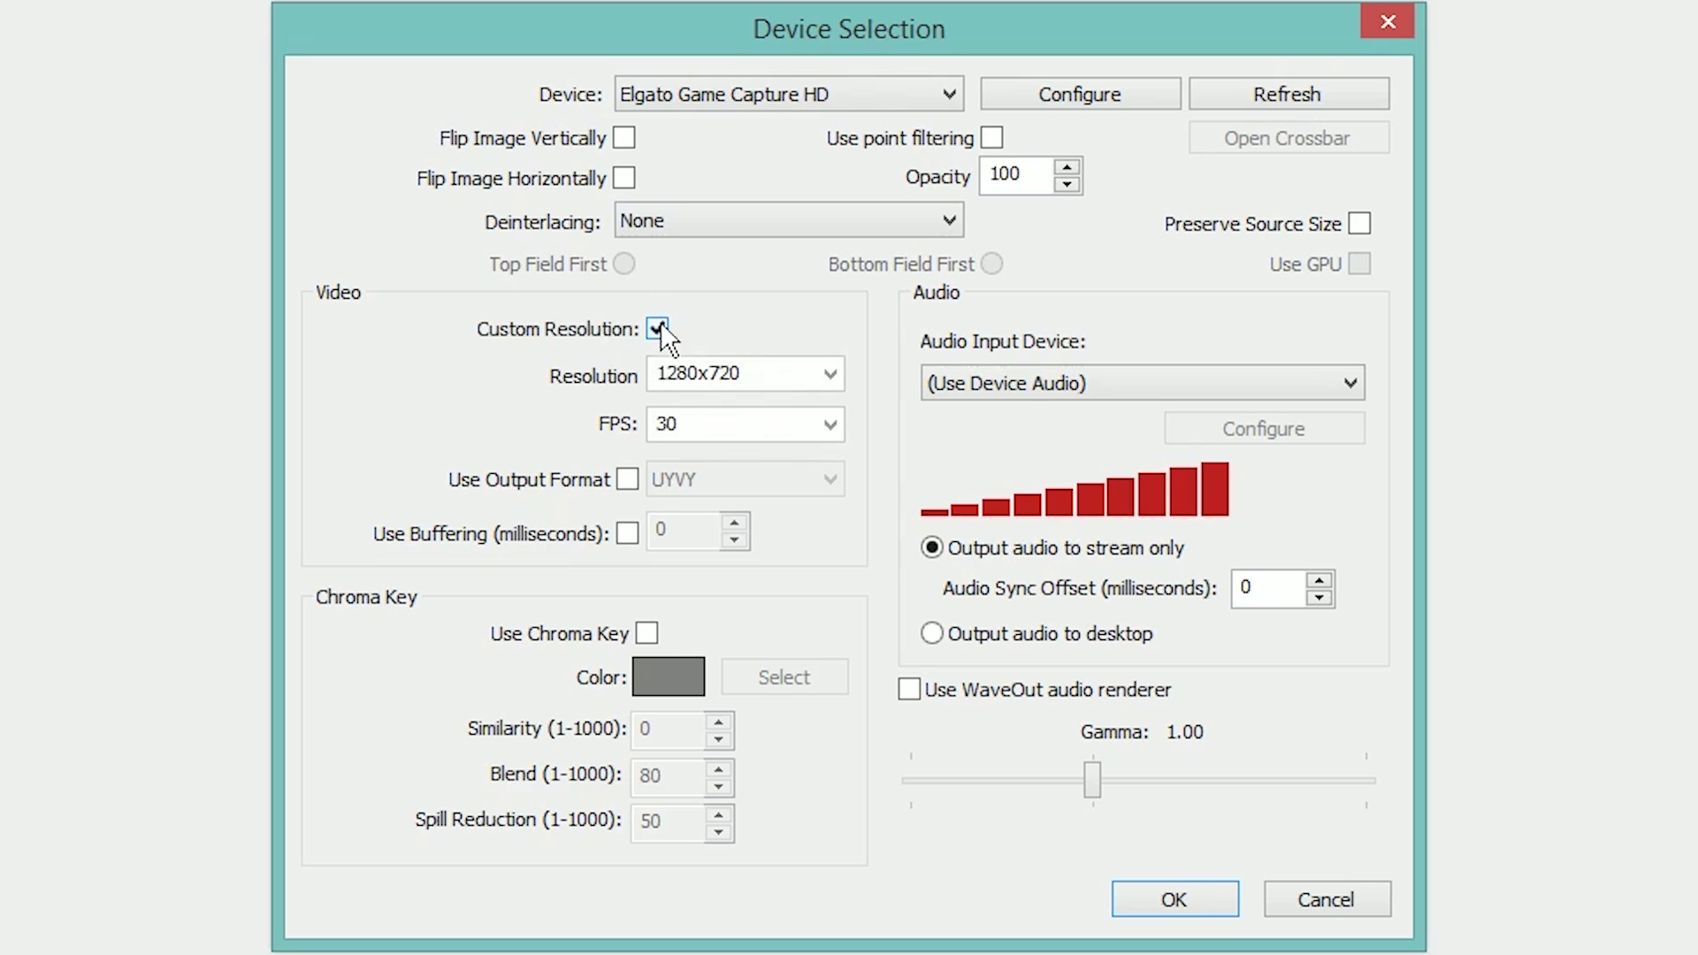
left_click(777, 372)
left_click(831, 375)
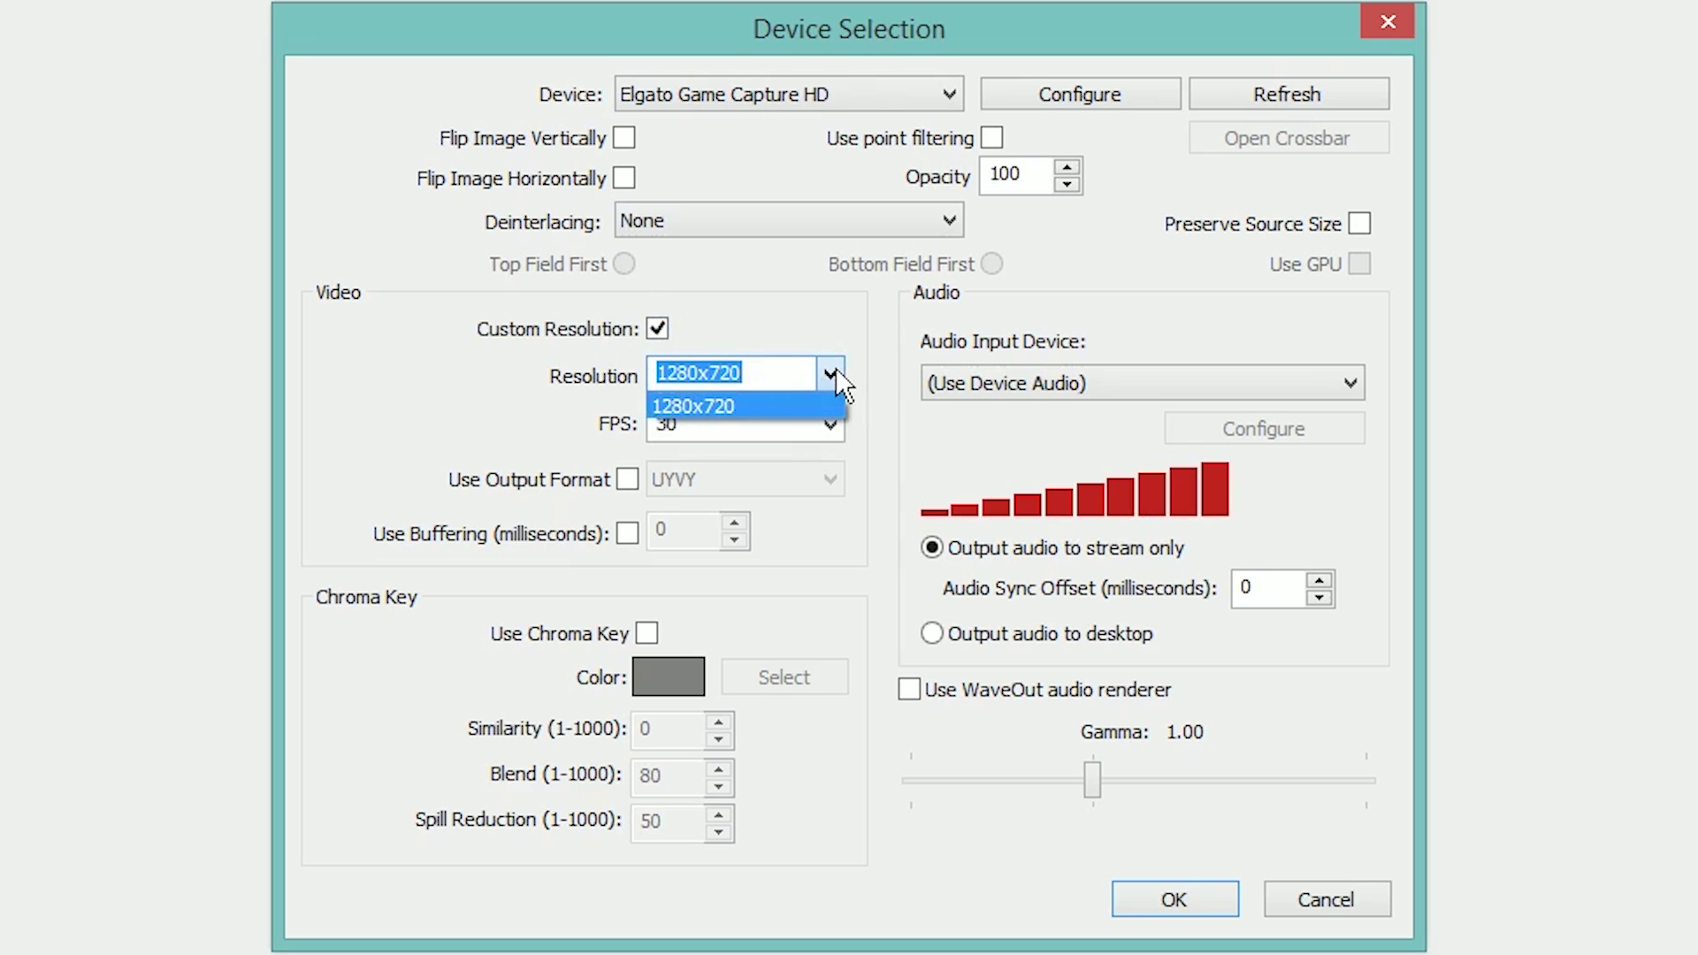
left_click(699, 405)
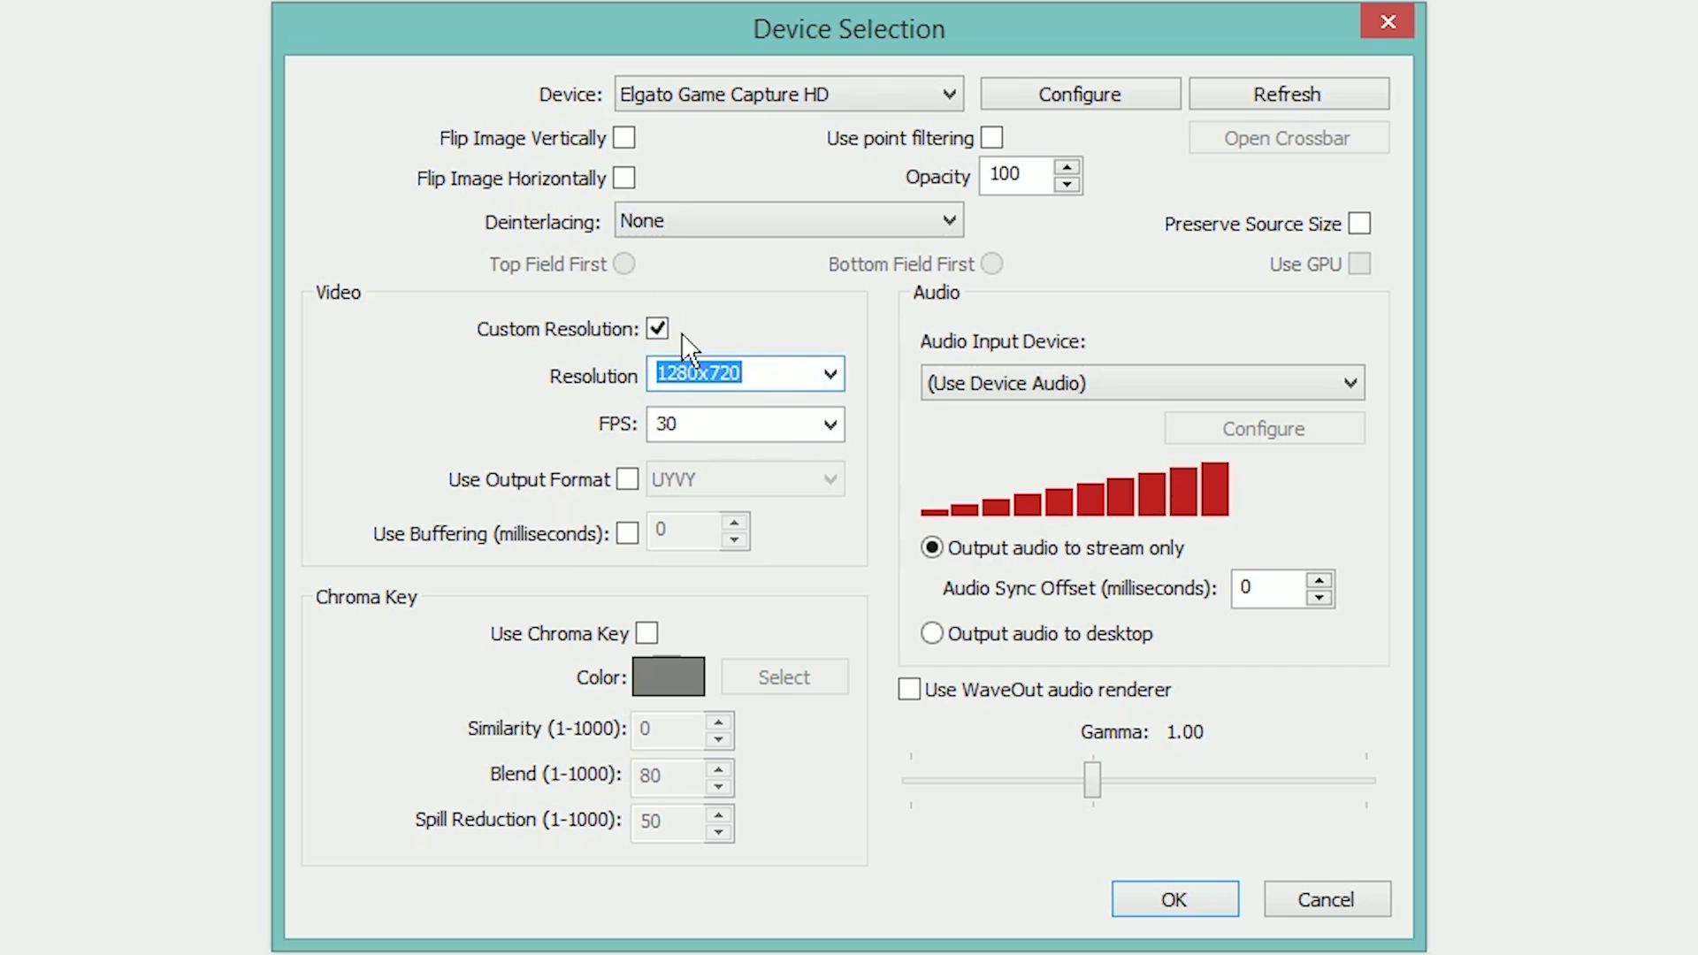
left_click(659, 329)
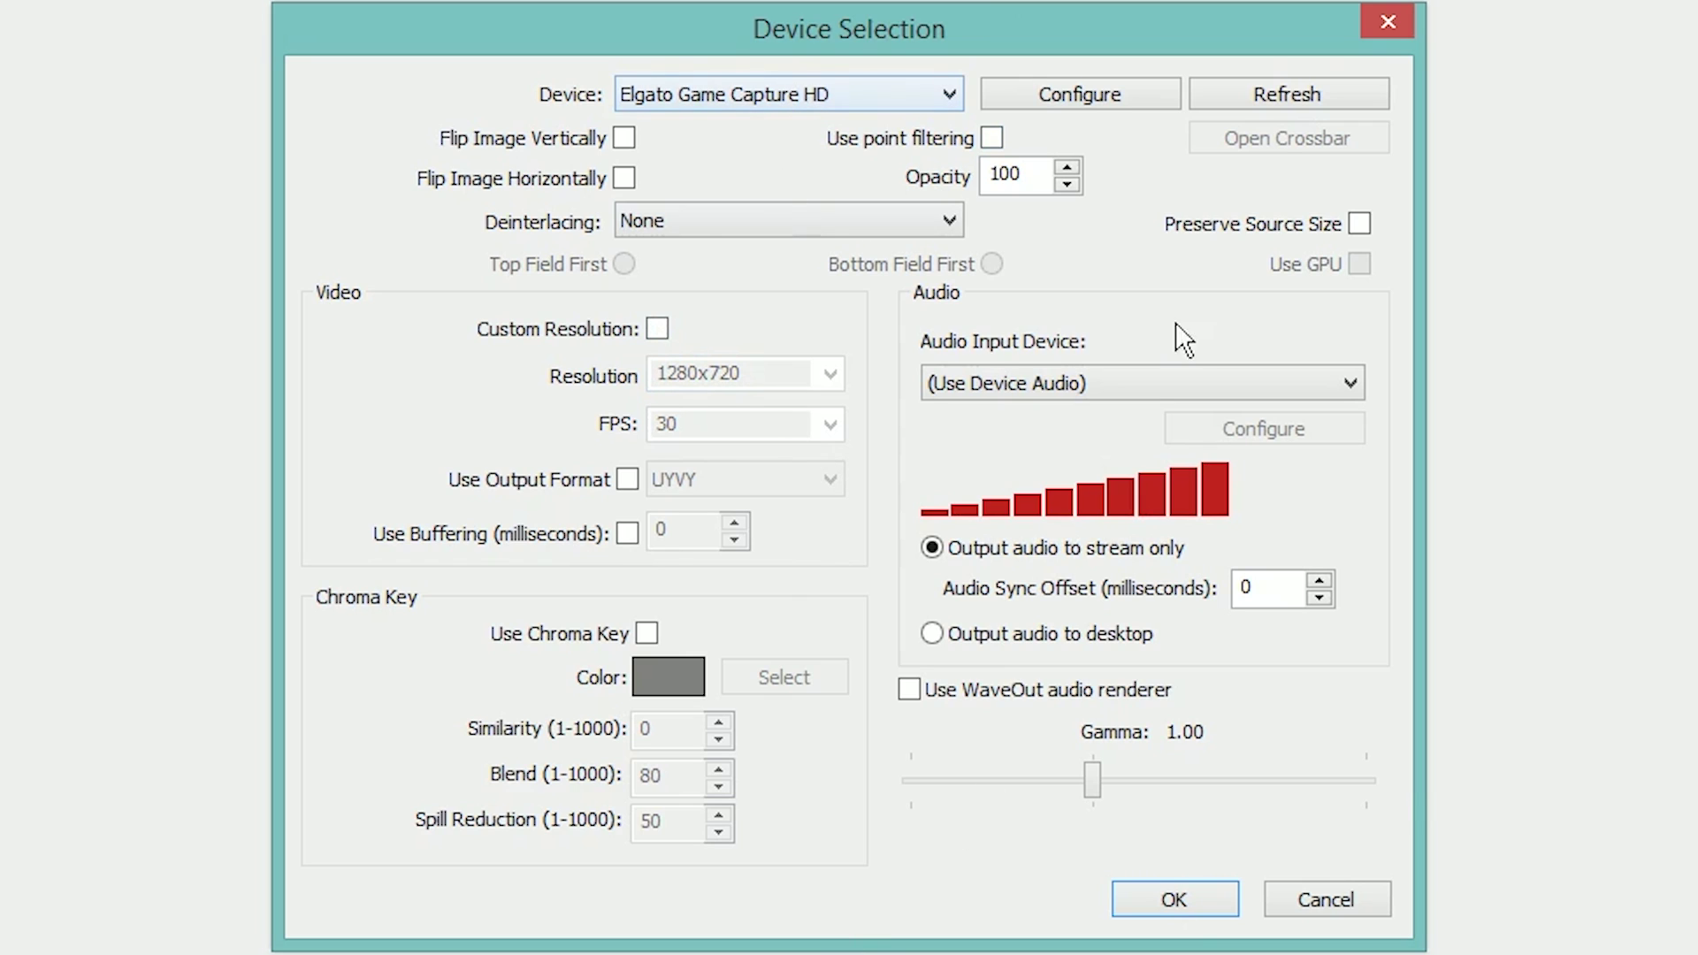
left_click(659, 329)
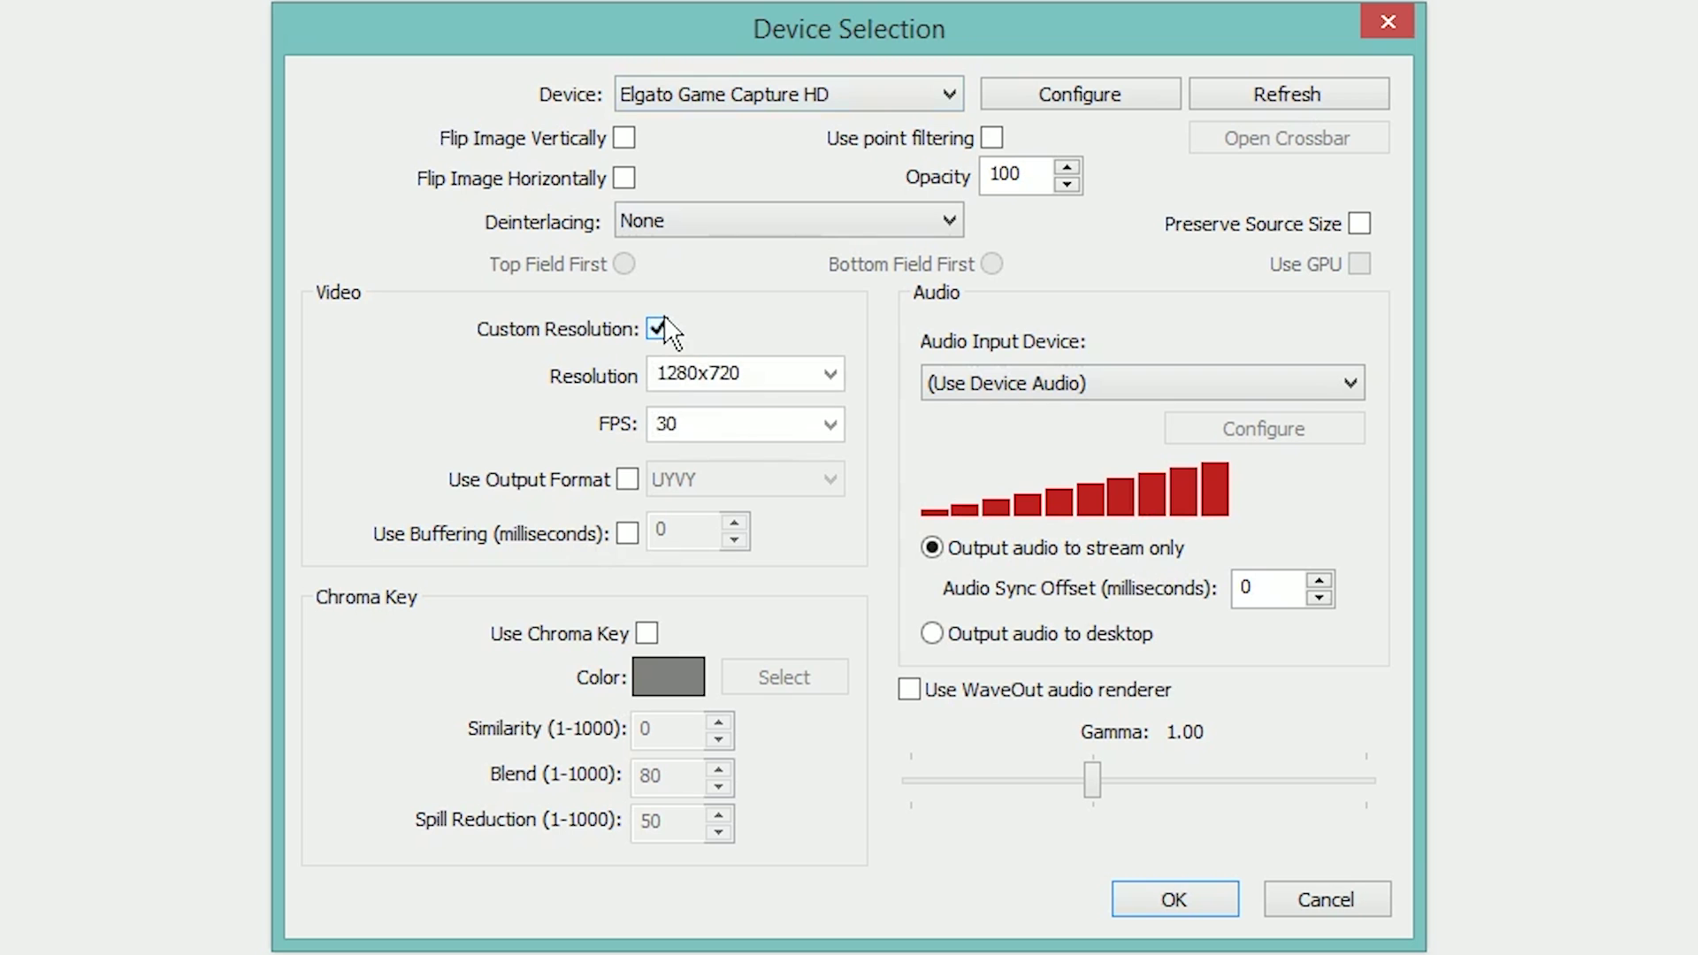
left_click(658, 328)
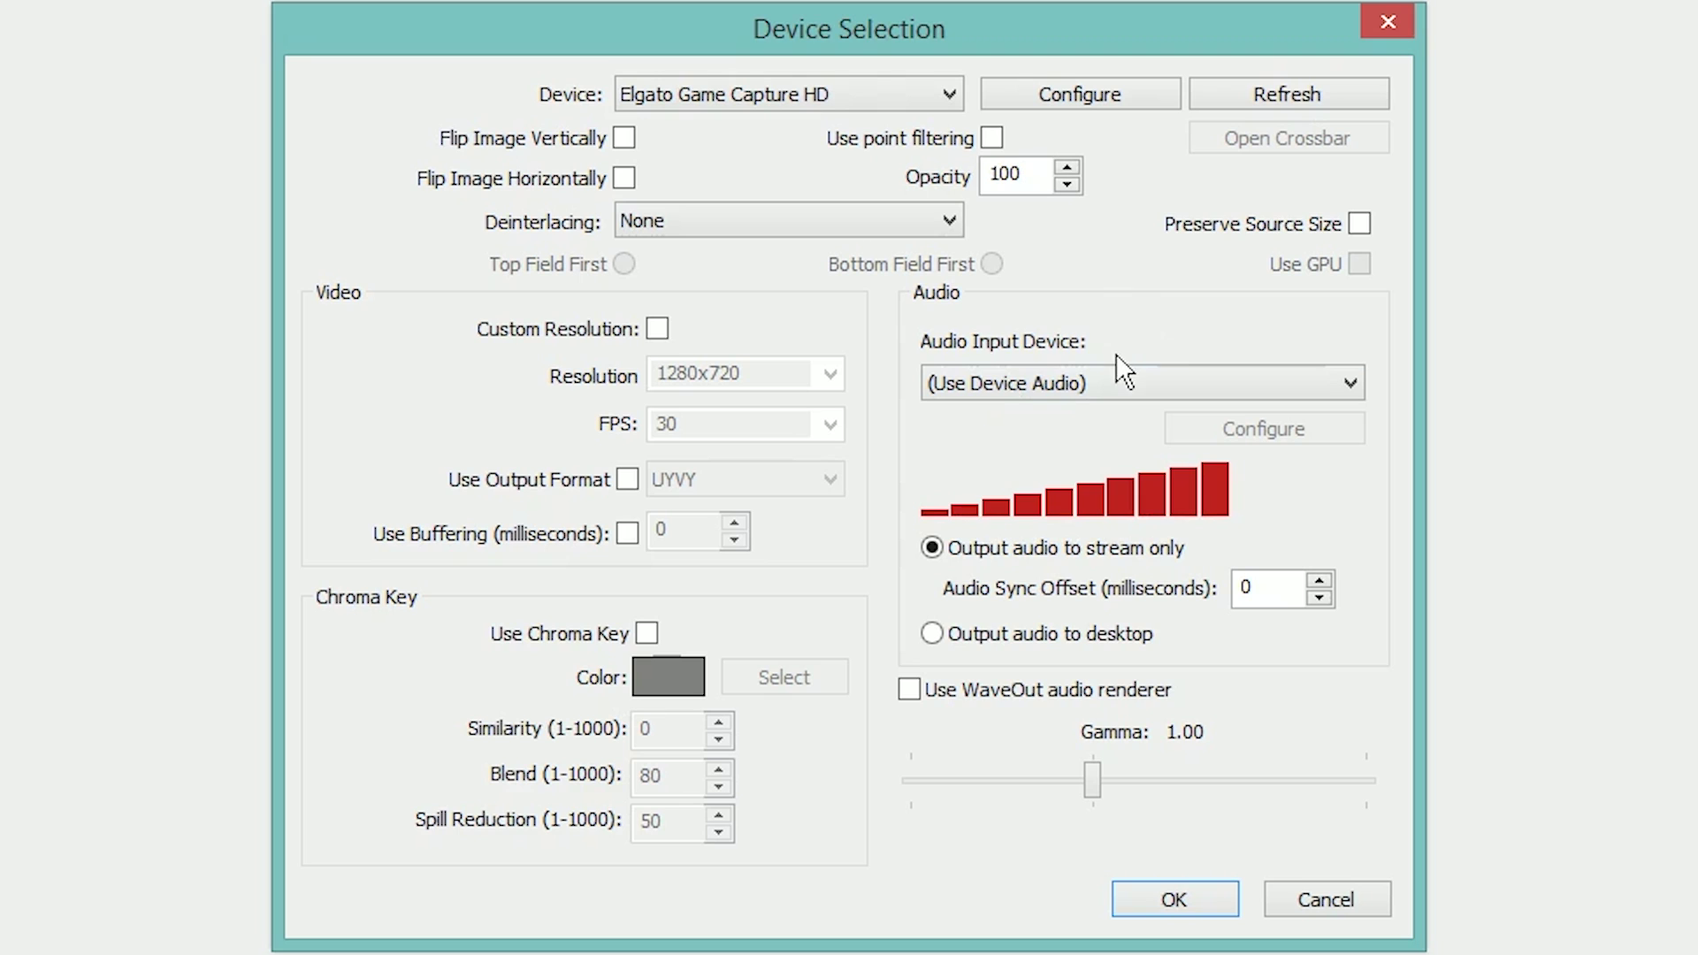
left_click(1154, 386)
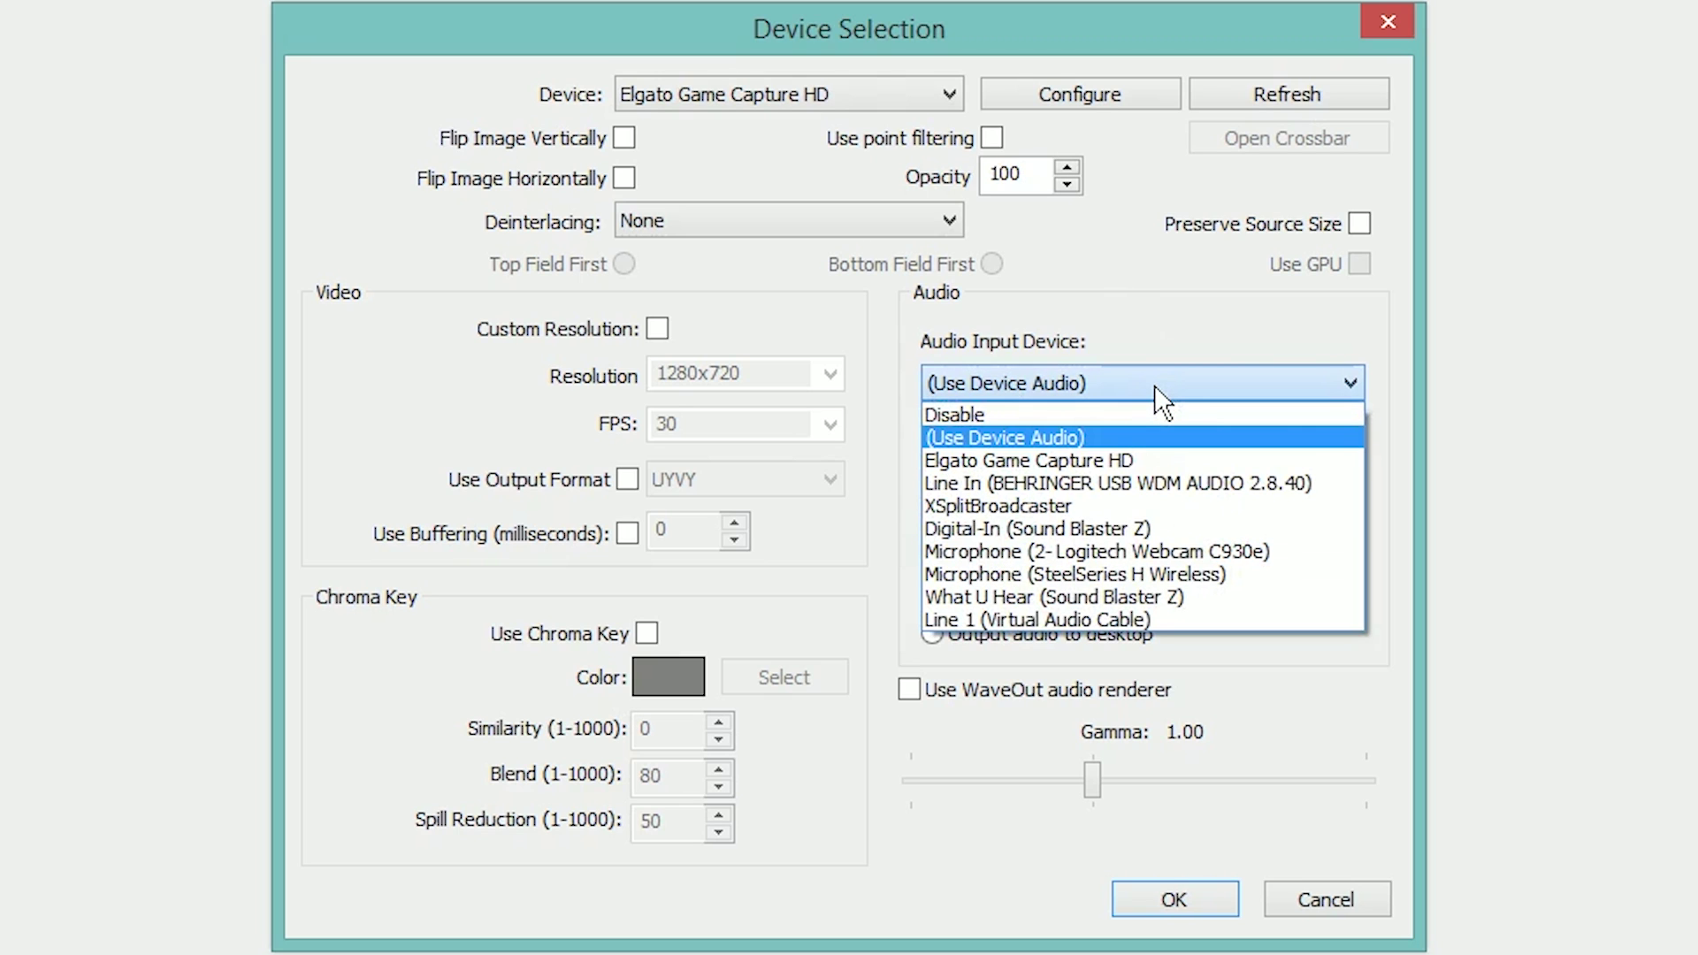
left_click(1154, 384)
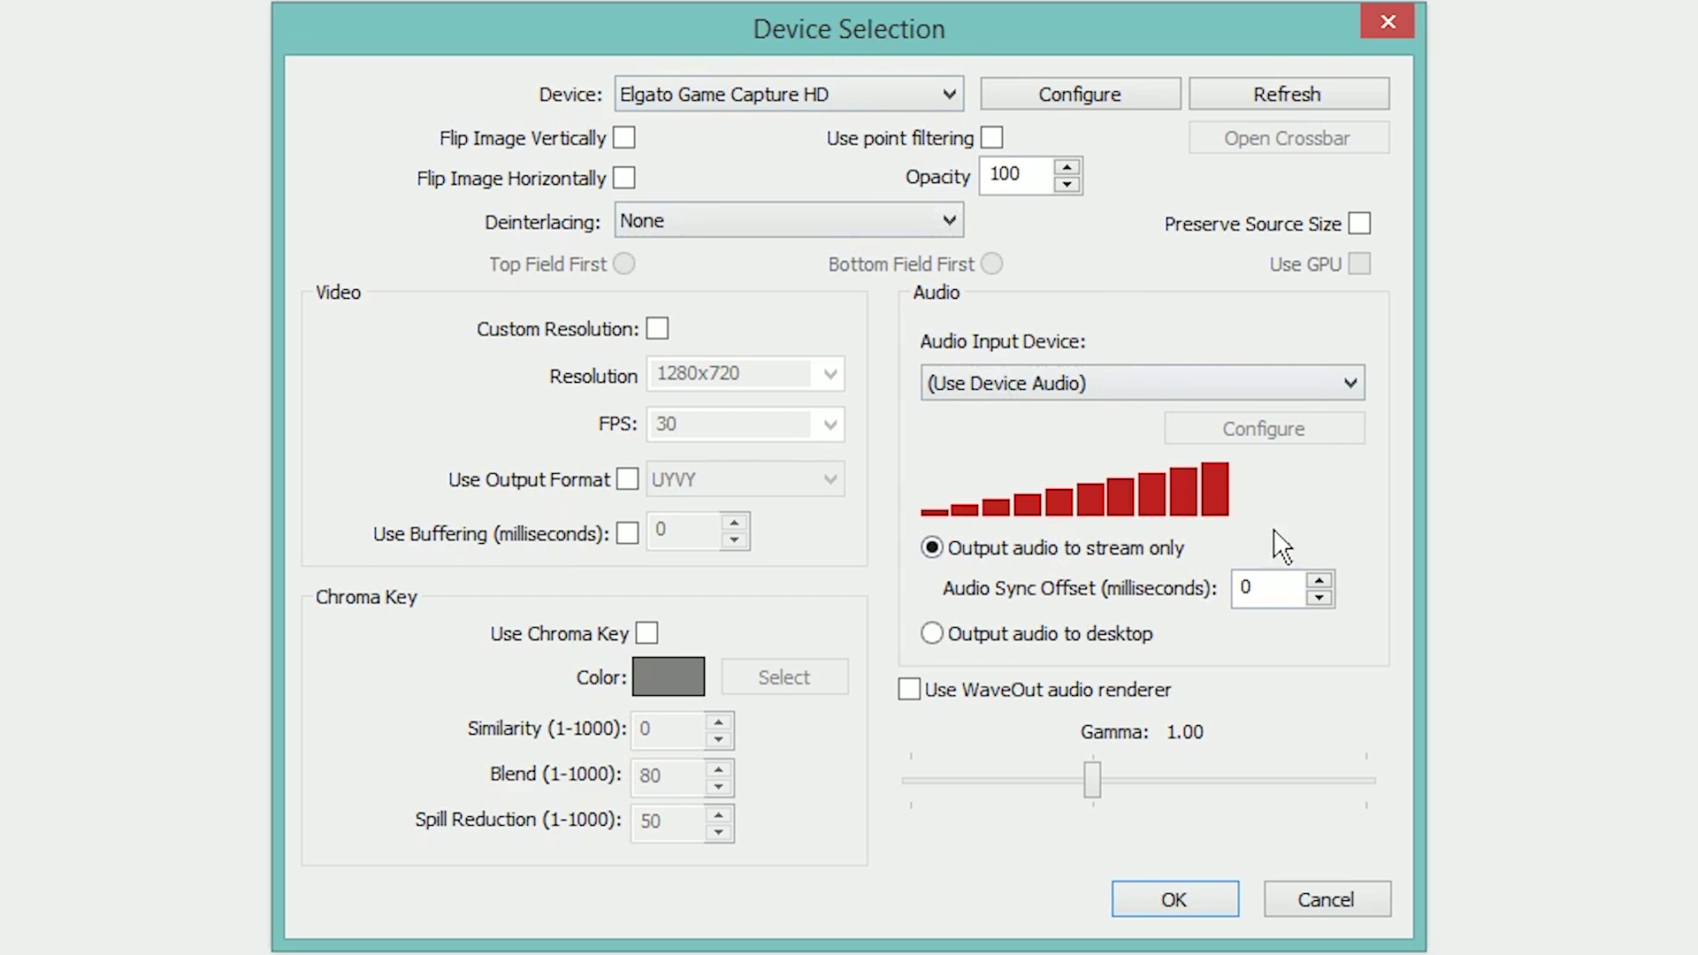
left_click(1119, 493)
left_click_drag(1119, 494, 1641, 443)
left_click(1179, 515)
left_click_drag(1180, 515, 1328, 506)
left_click(1084, 382)
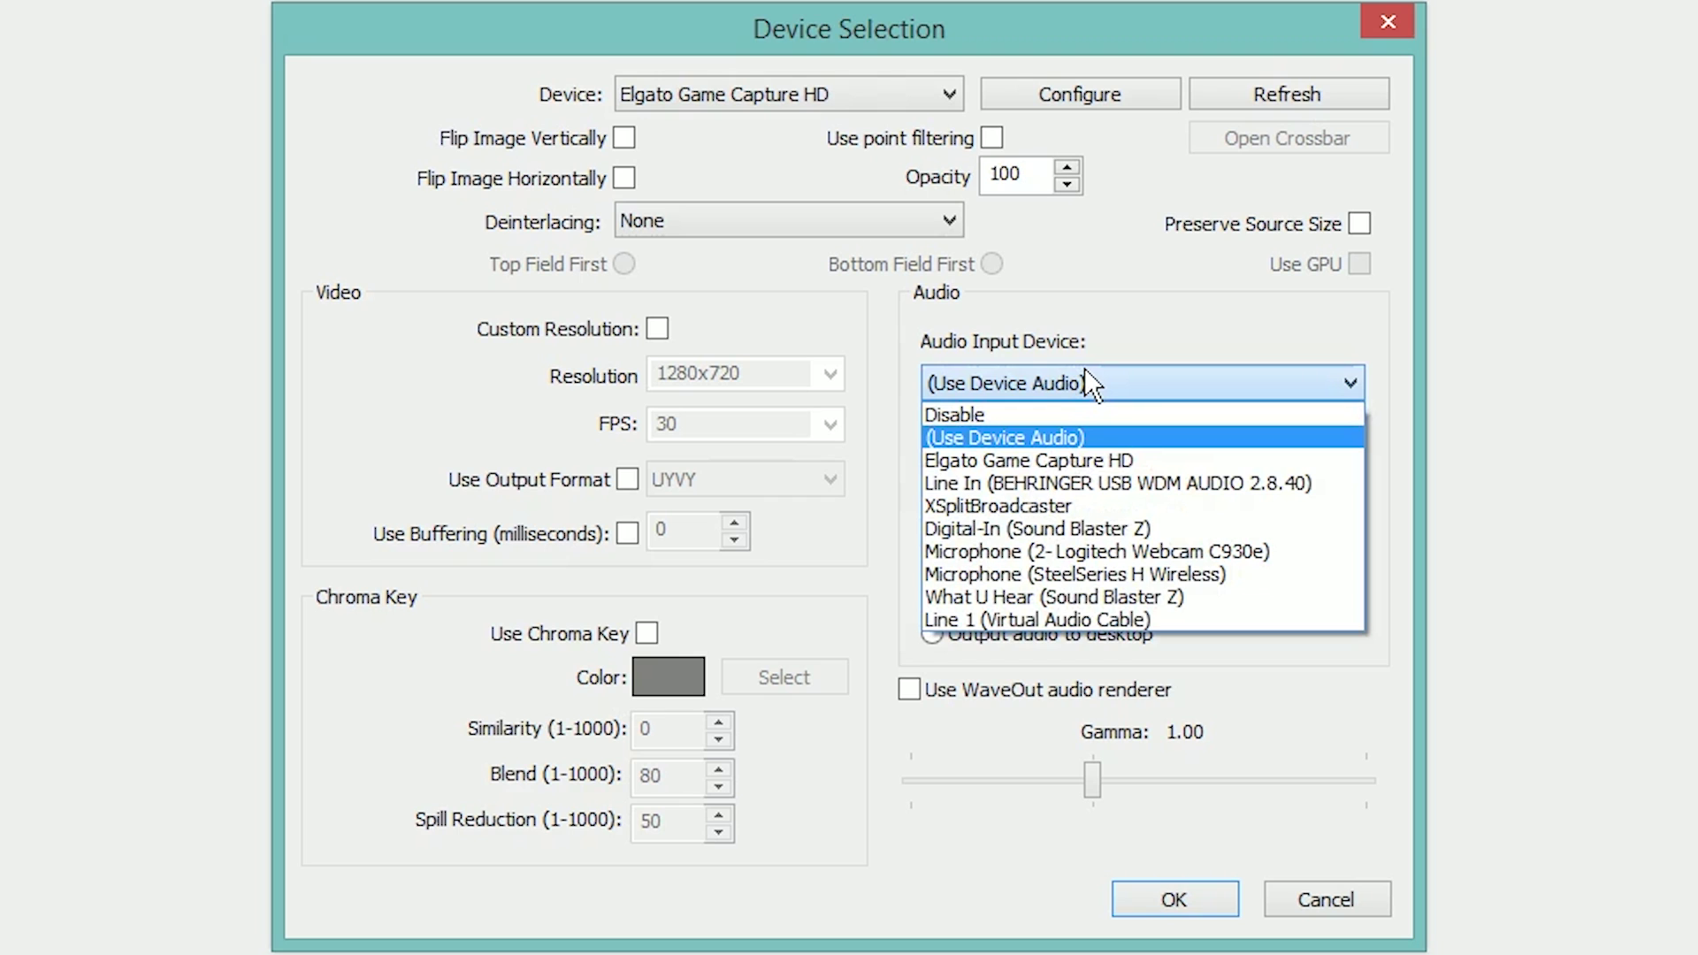
left_click(1088, 413)
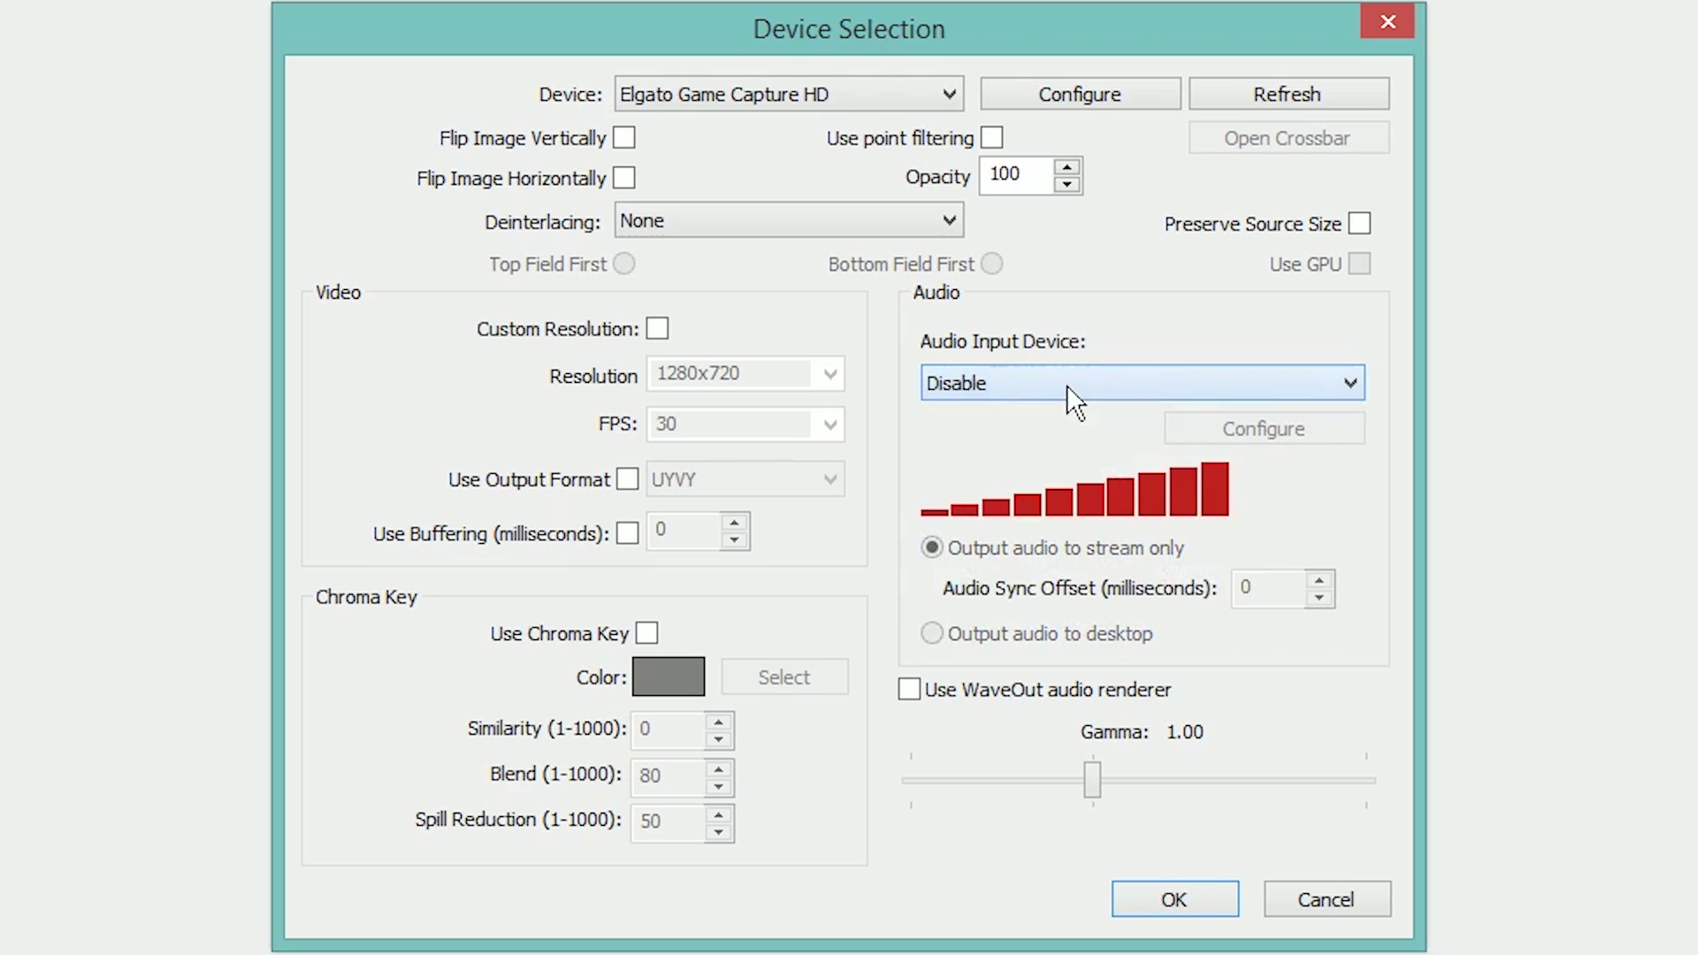
left_click(1053, 385)
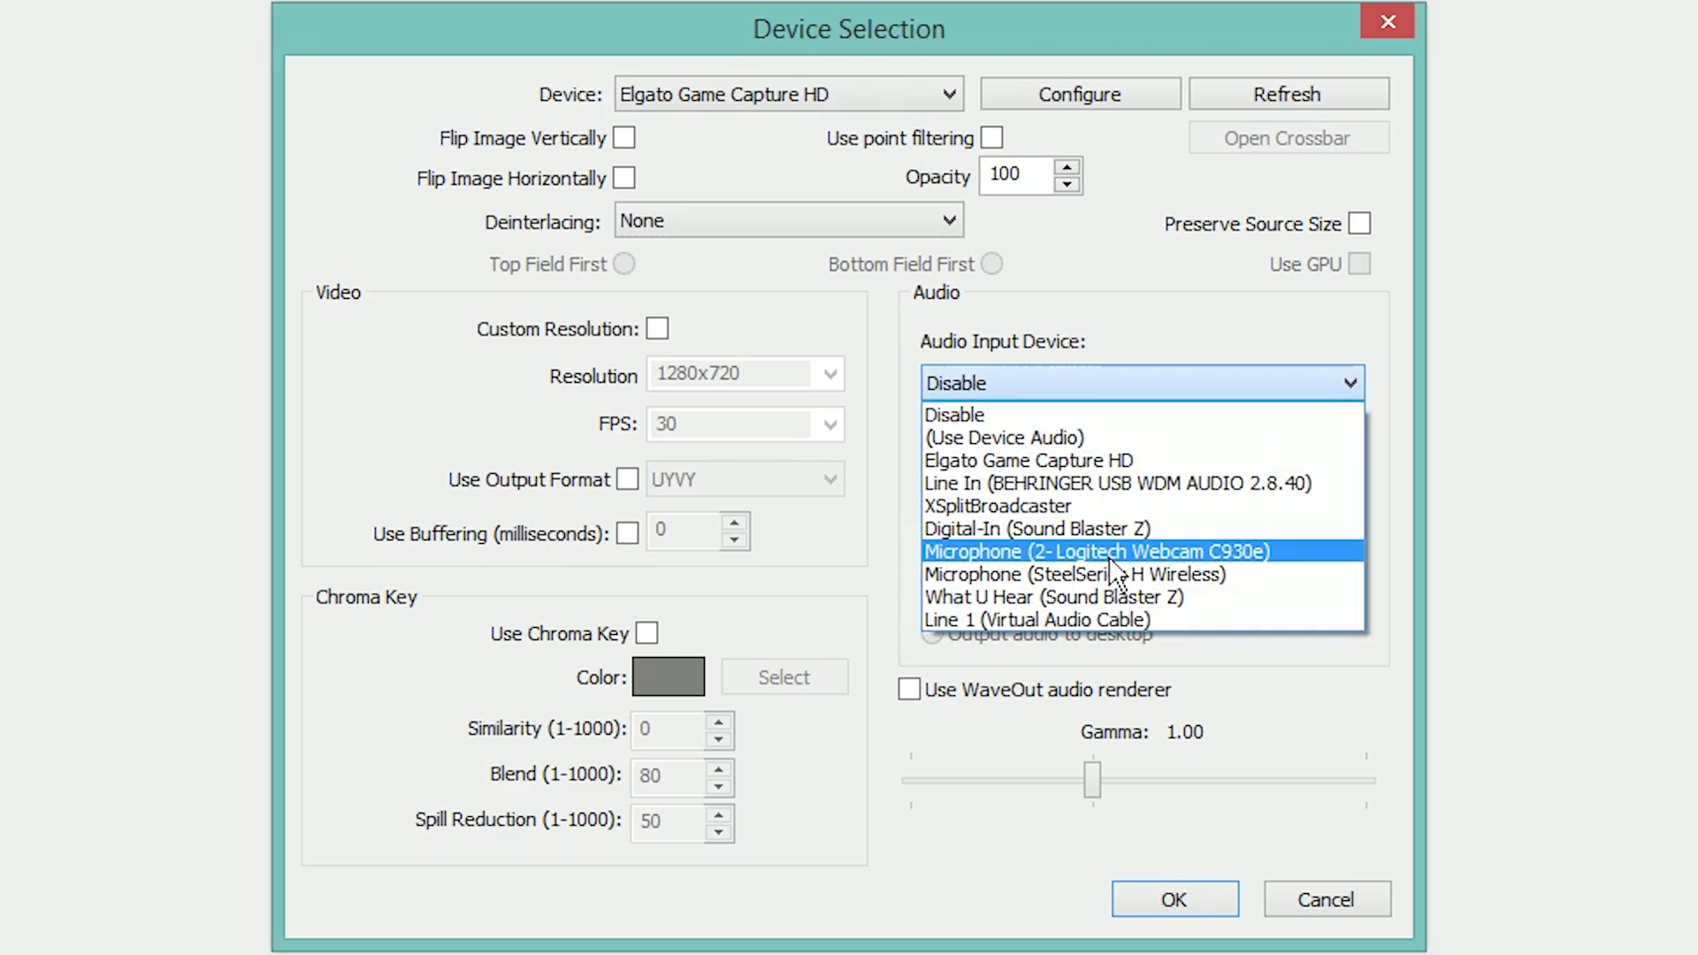
left_click(1044, 437)
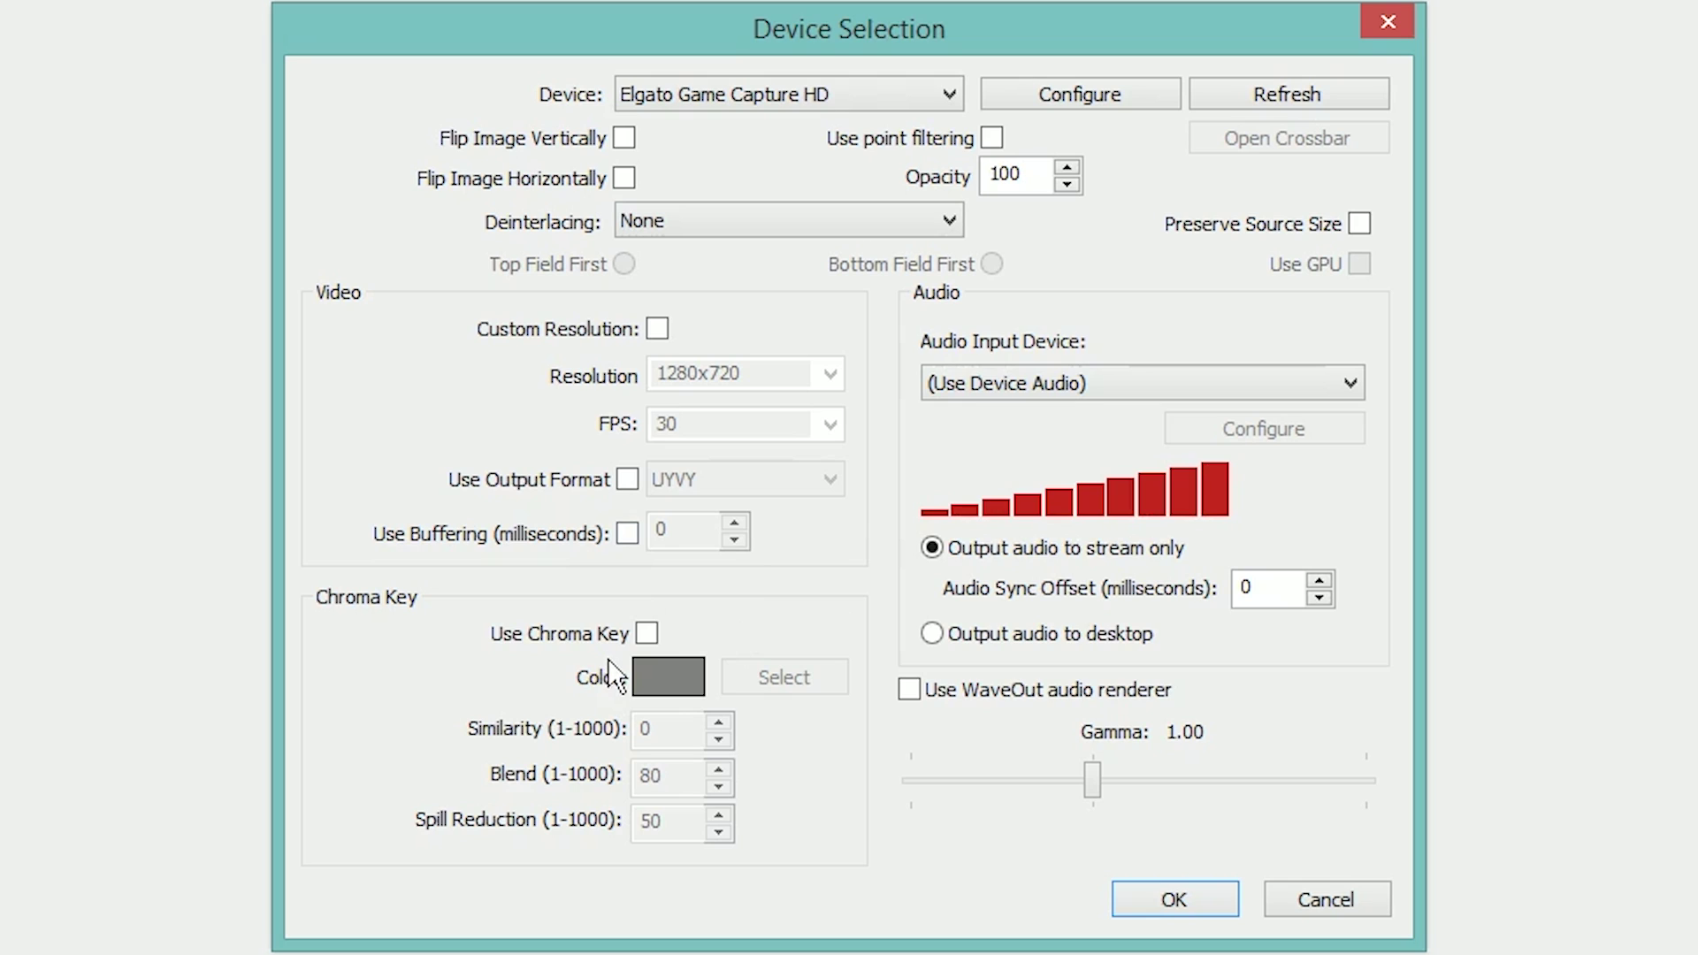
- Toggle Use Chroma Key on and back off, leaving chroma keying disabled
left_click(647, 633)
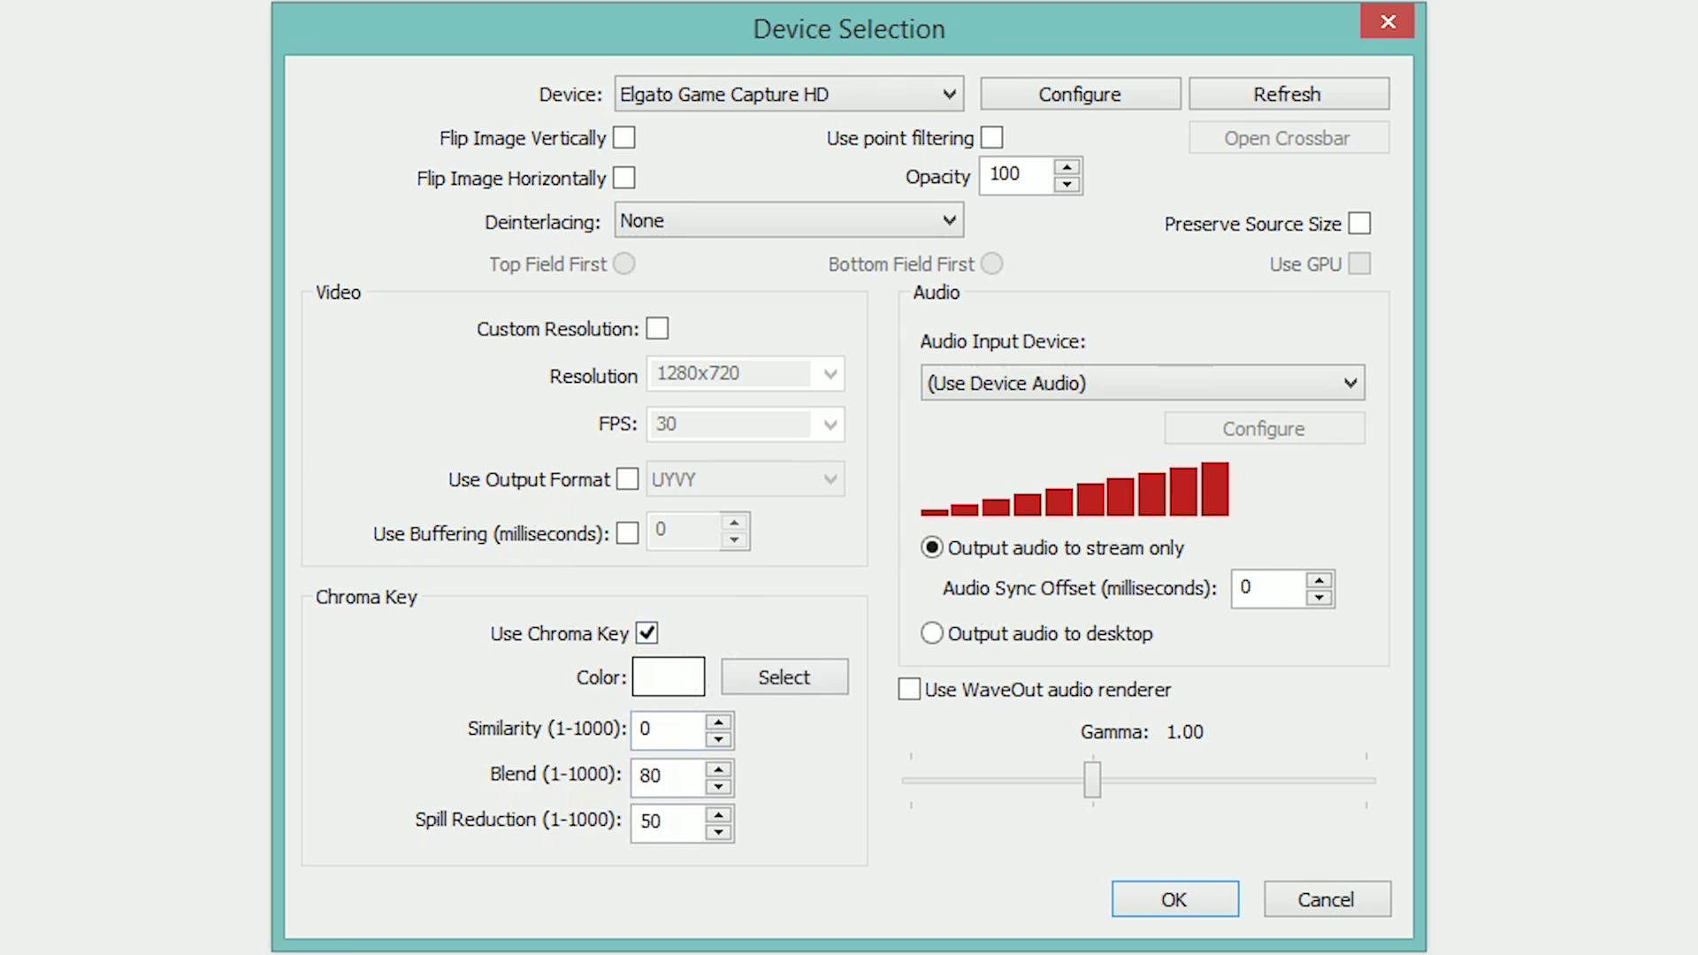
left_click(656, 631)
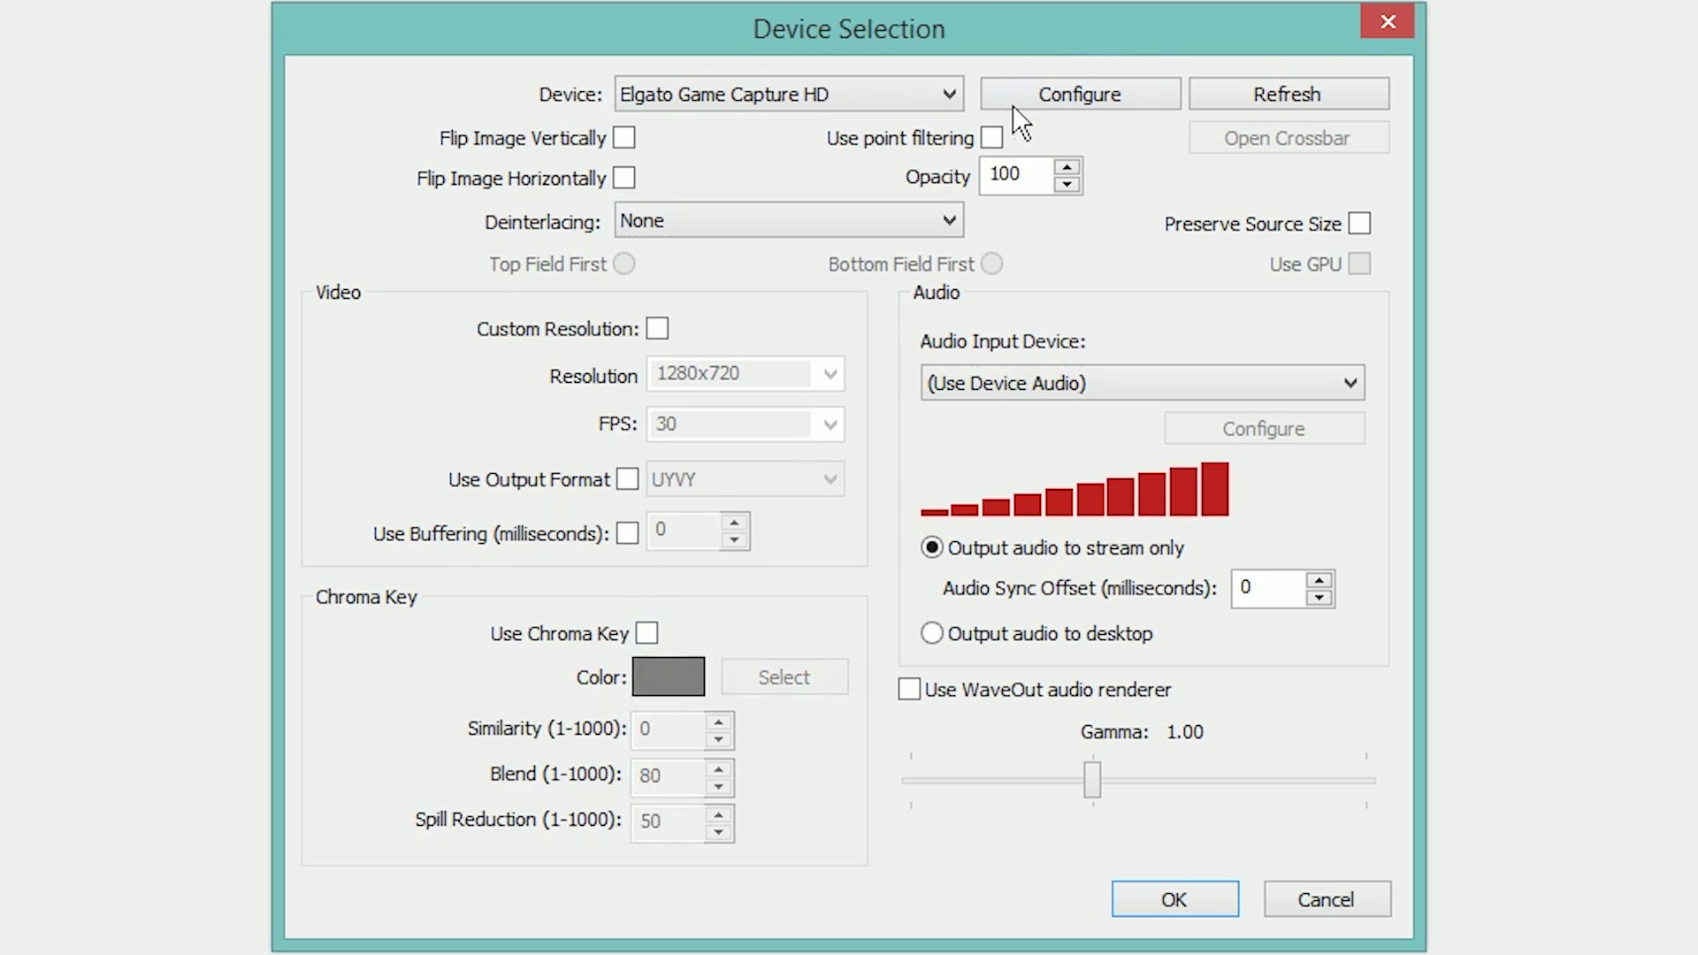
left_click(1055, 80)
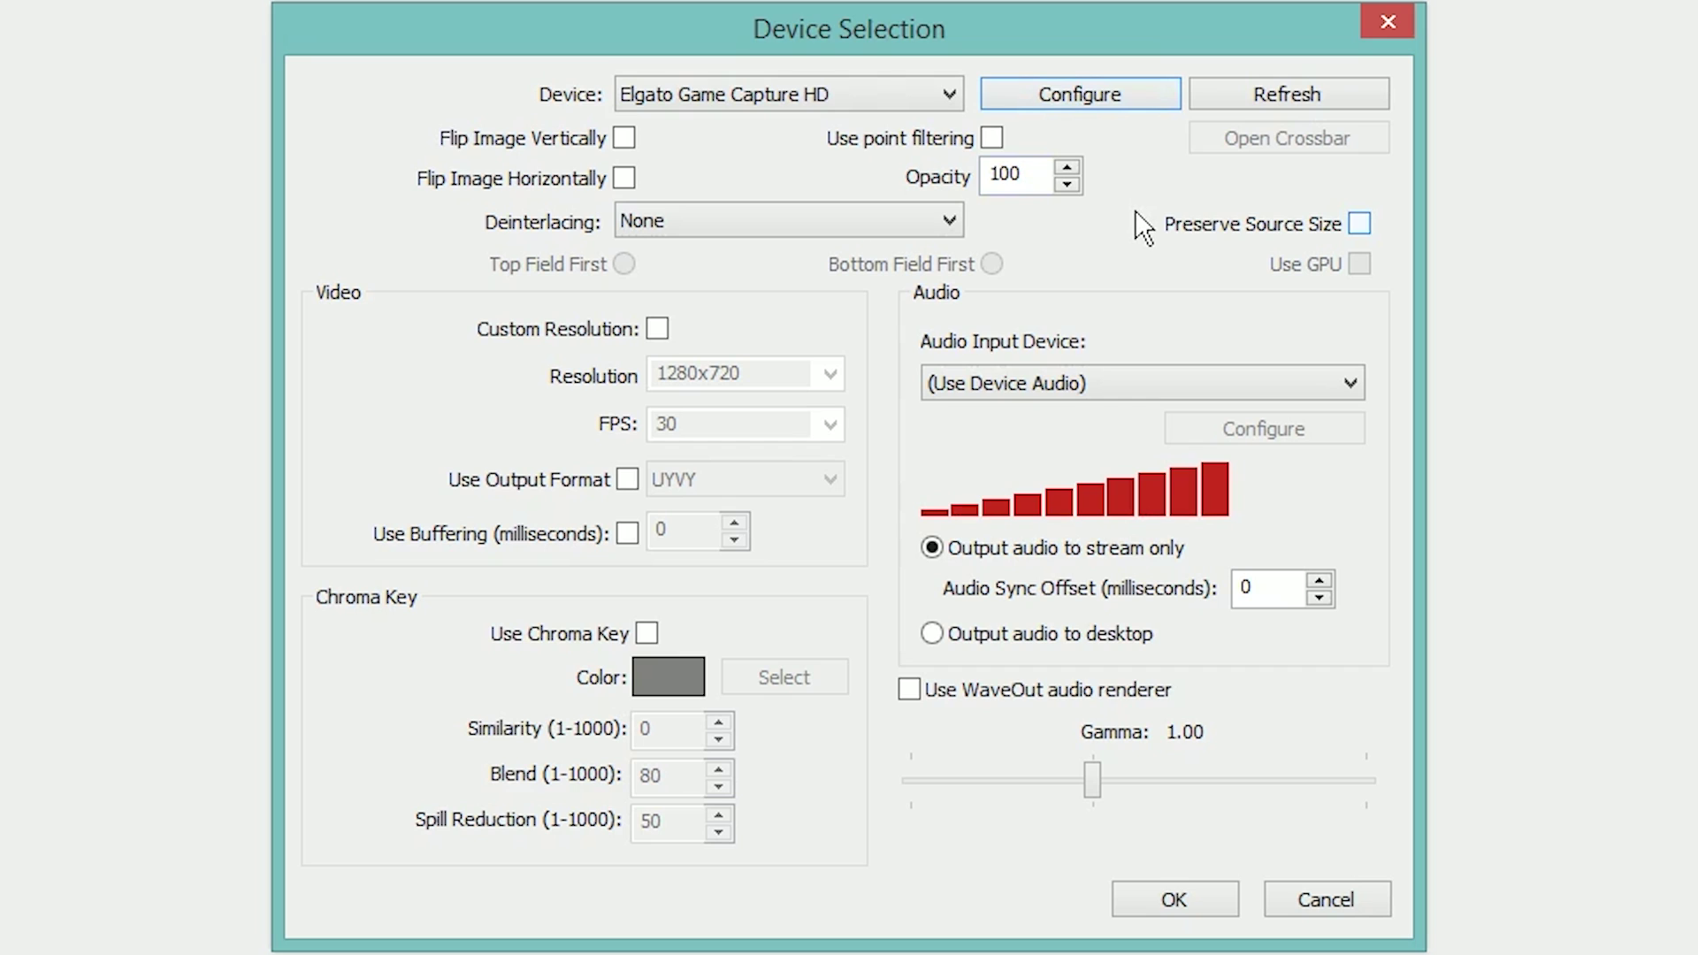
left_click(1239, 88)
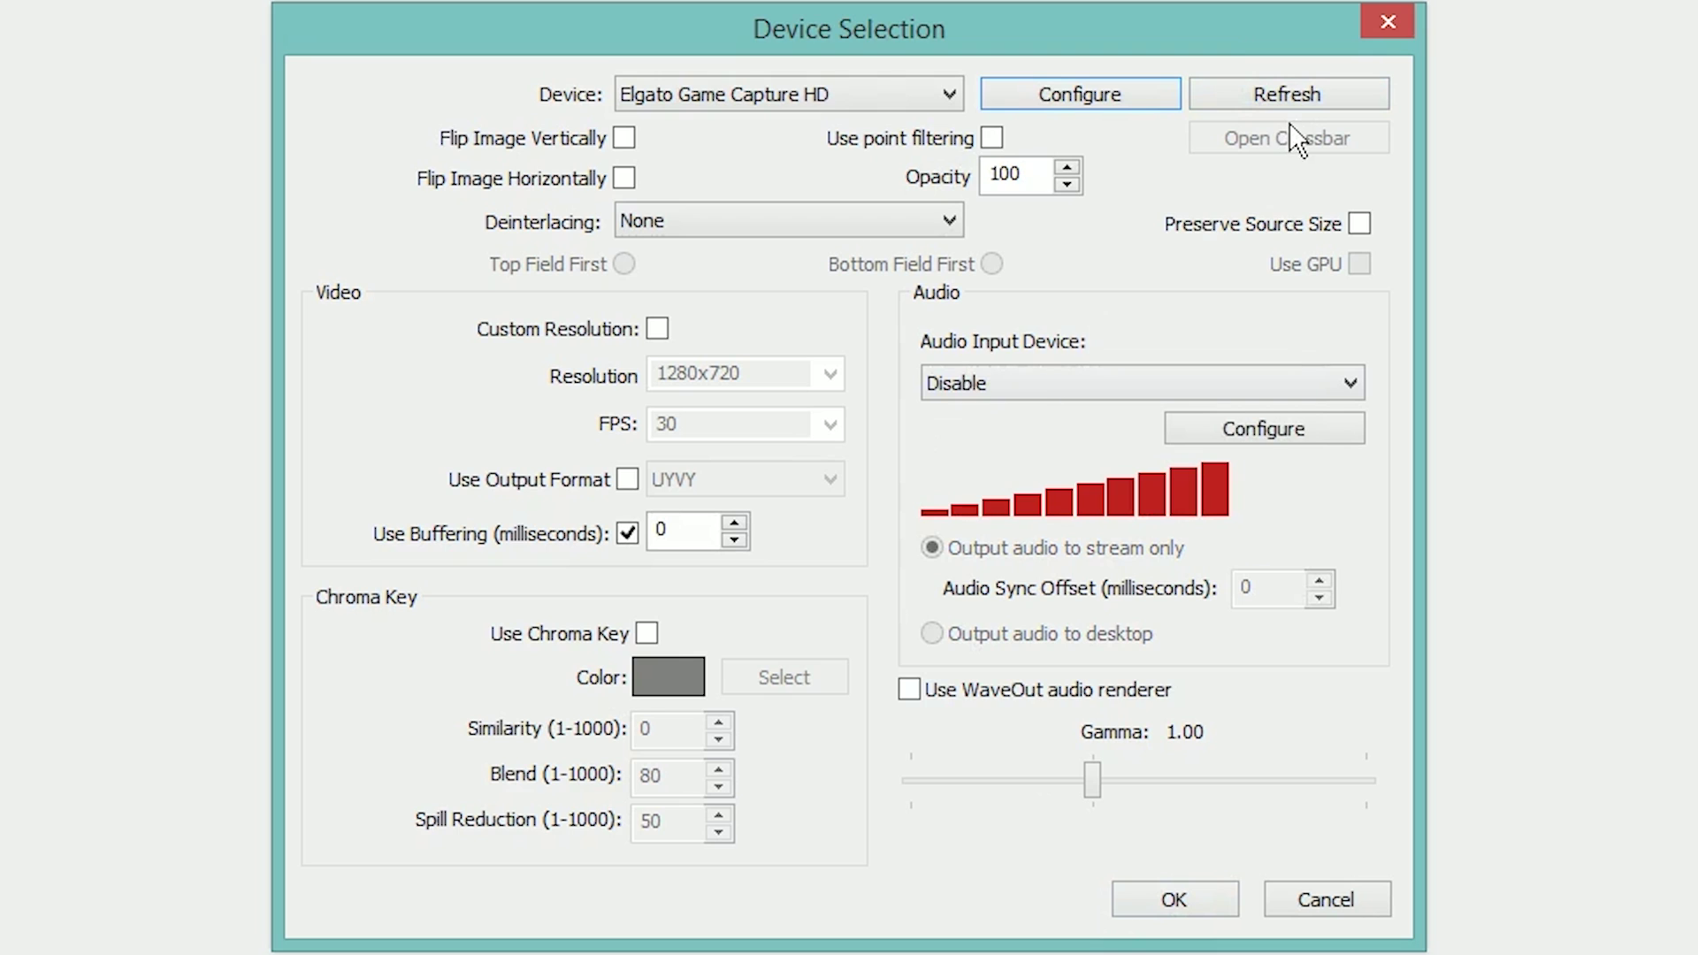
left_click(1303, 89)
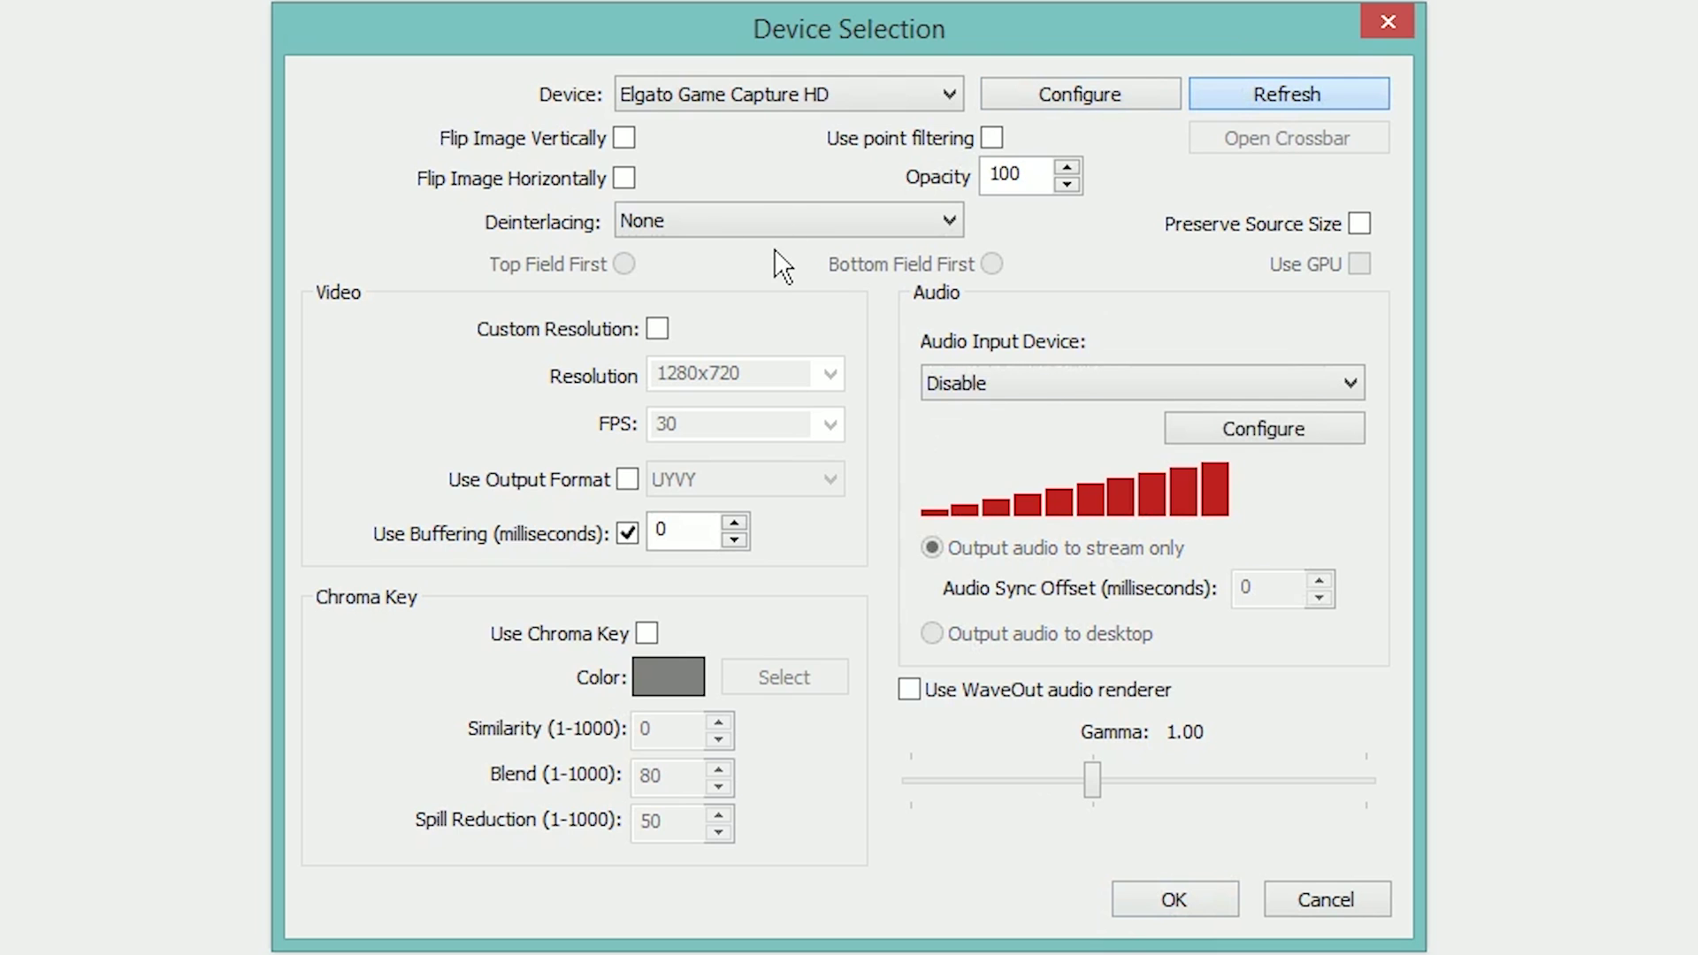
left_click(627, 532)
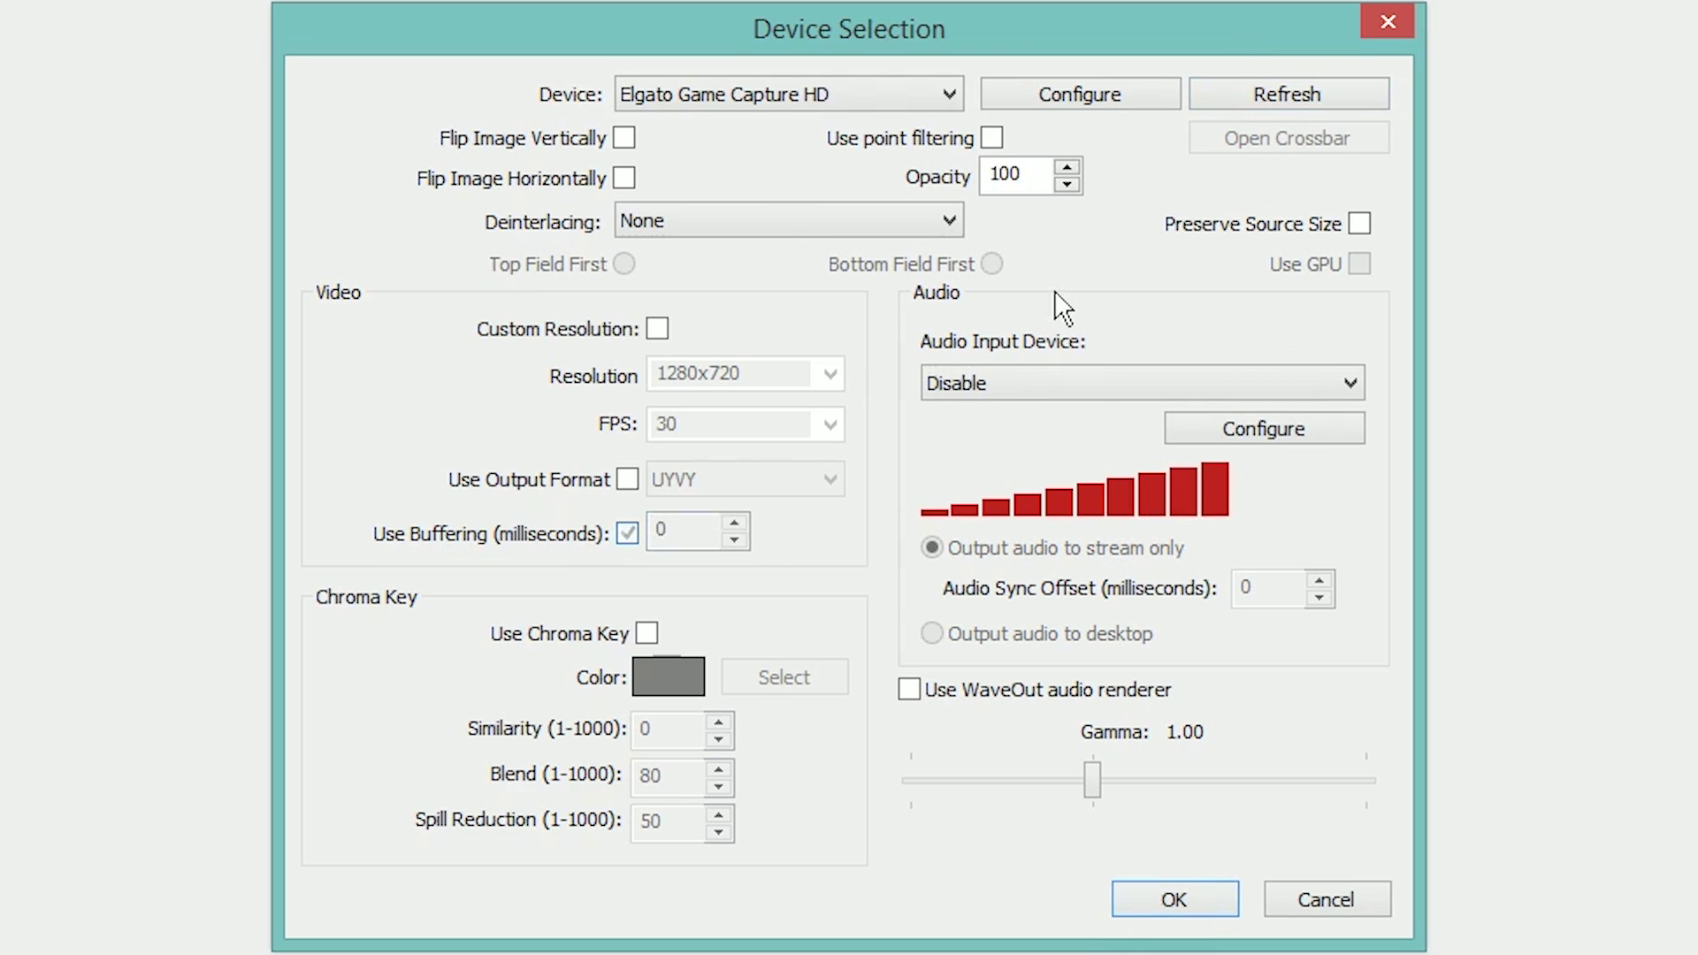
left_click(1085, 380)
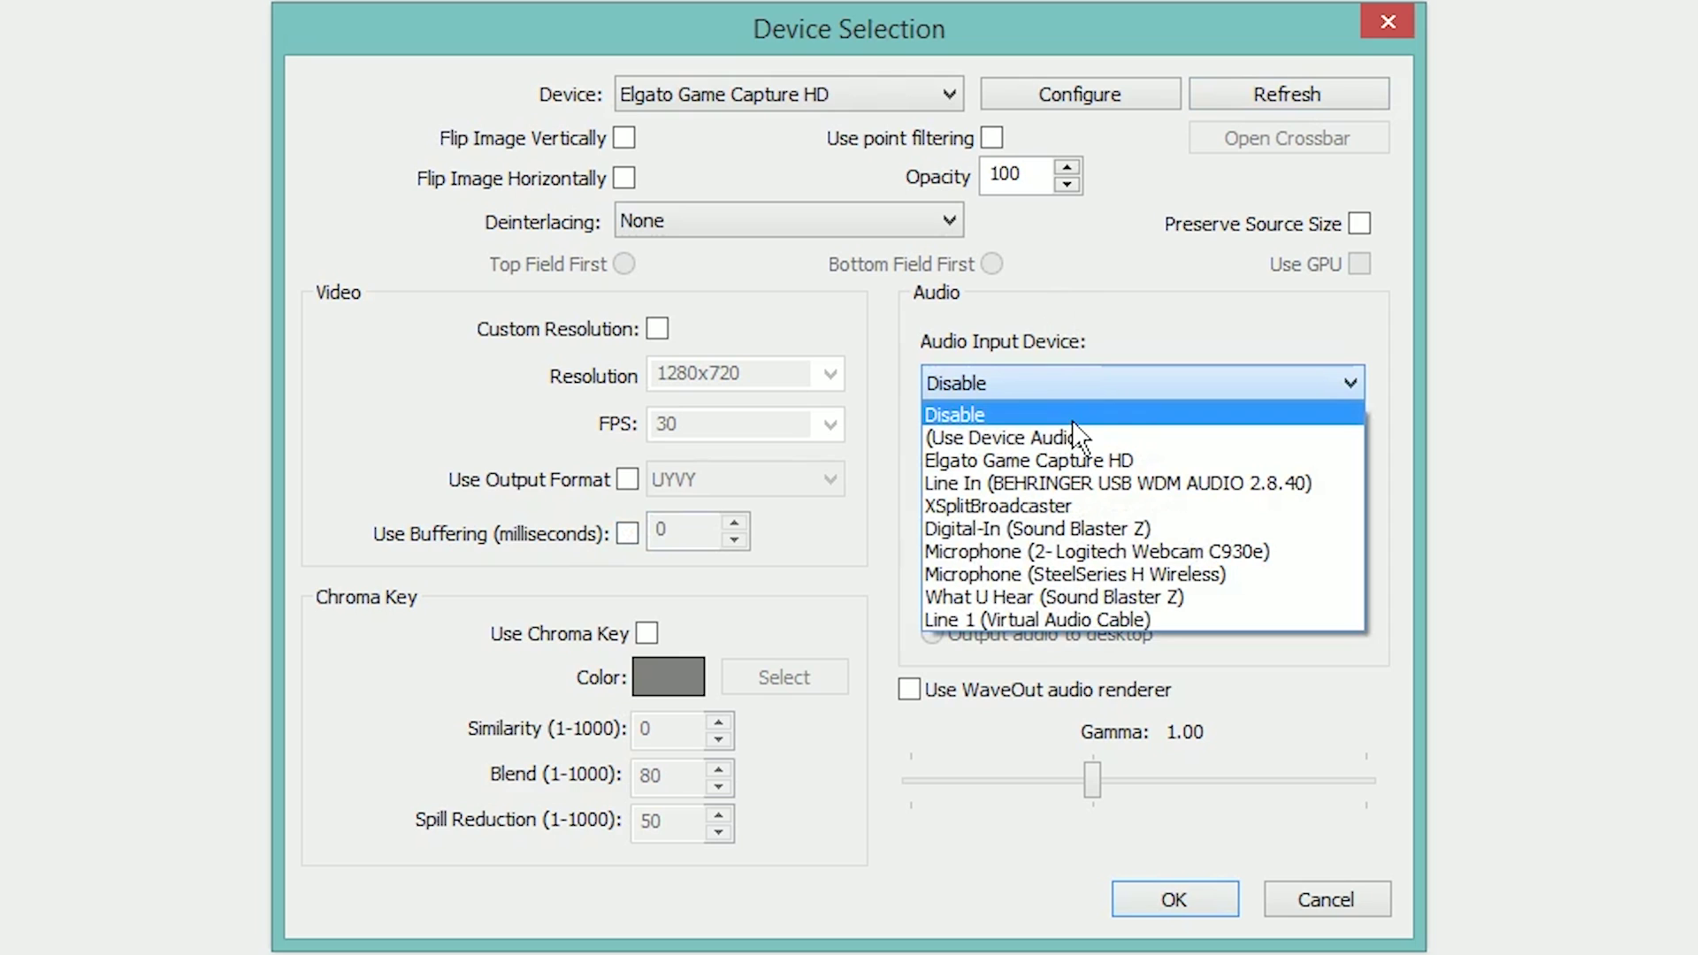
left_click(1096, 435)
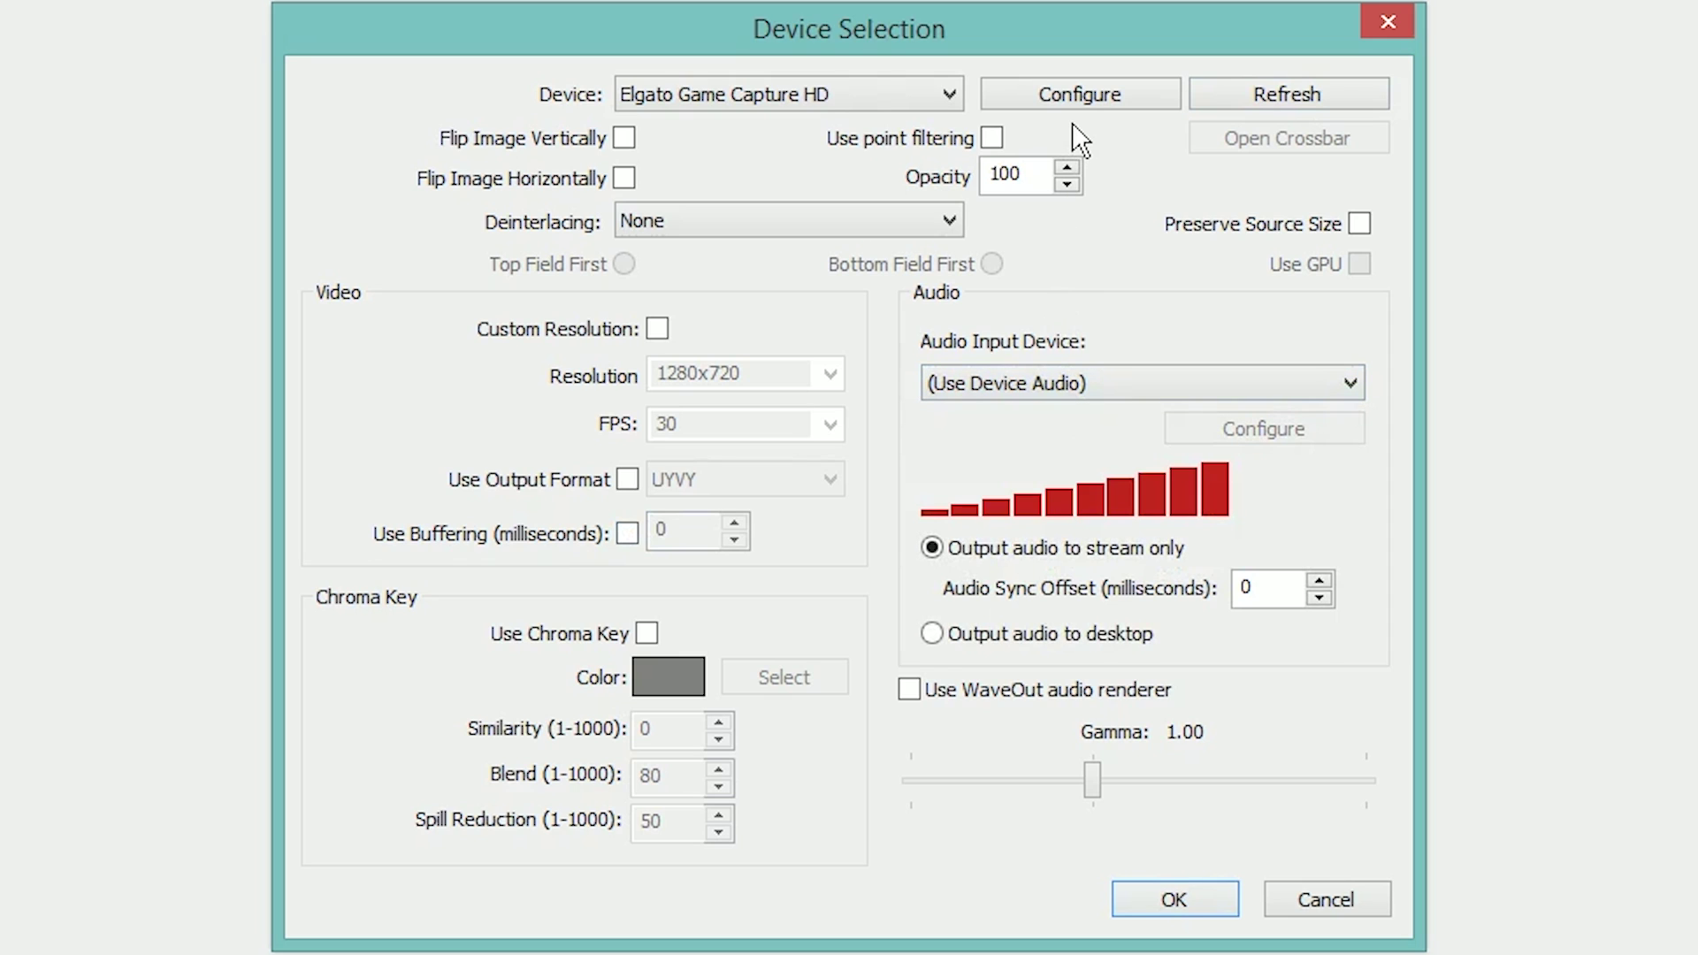
left_click(1068, 99)
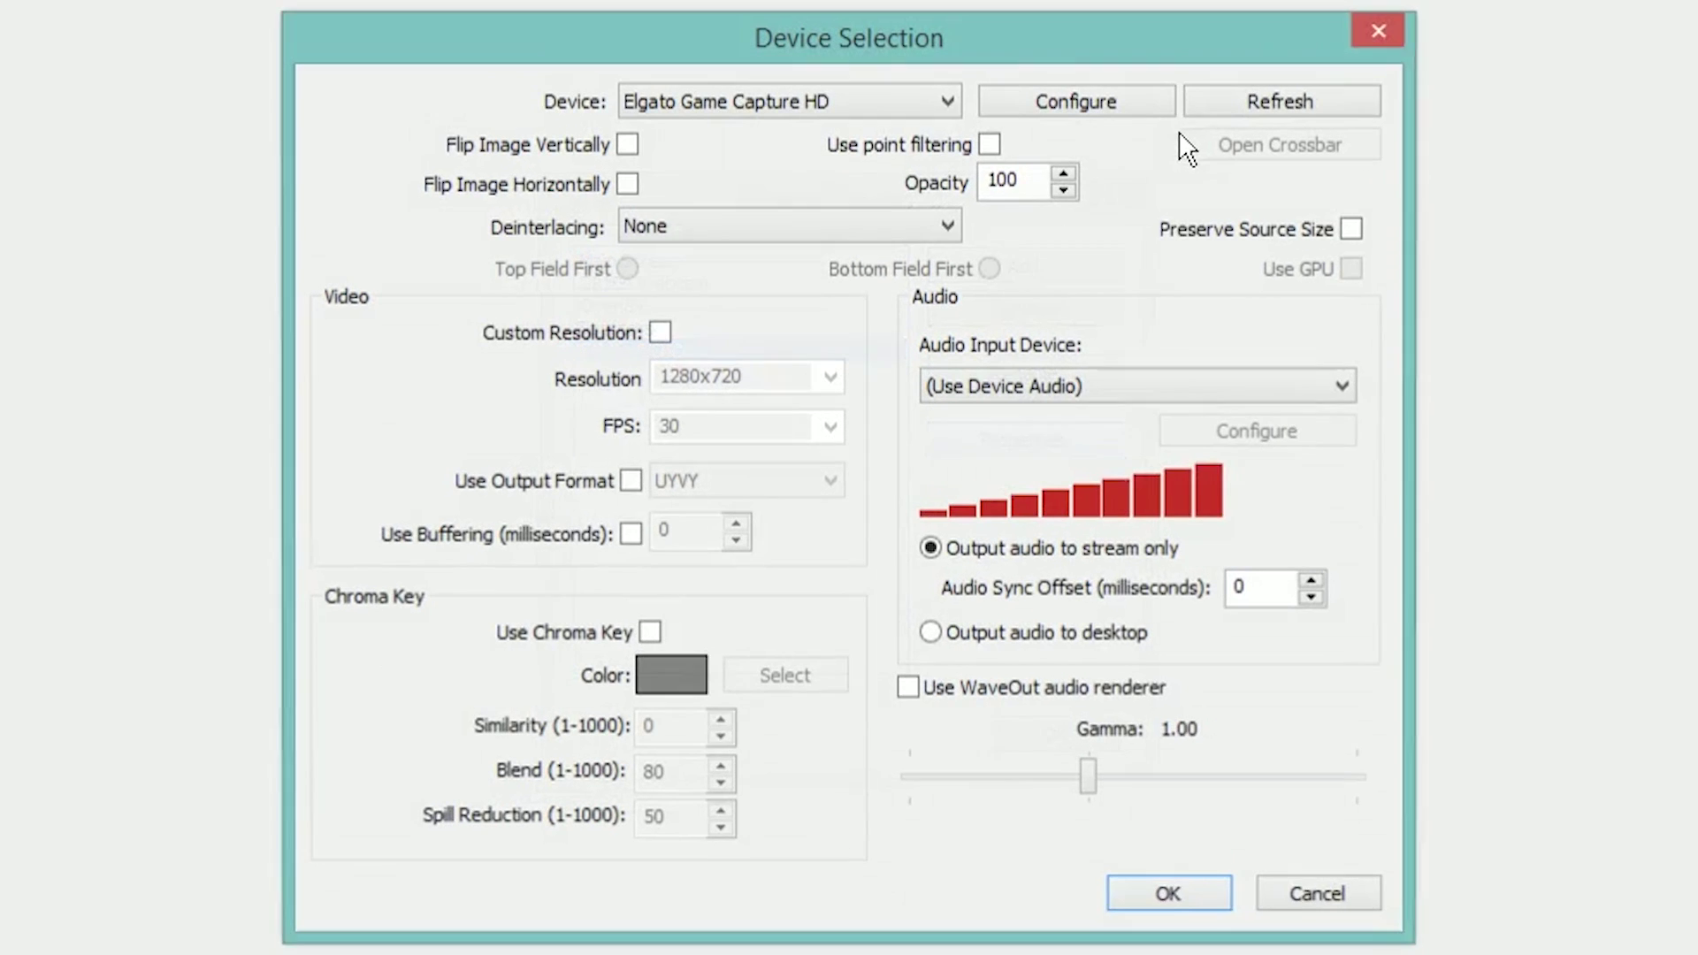
left_click(1063, 88)
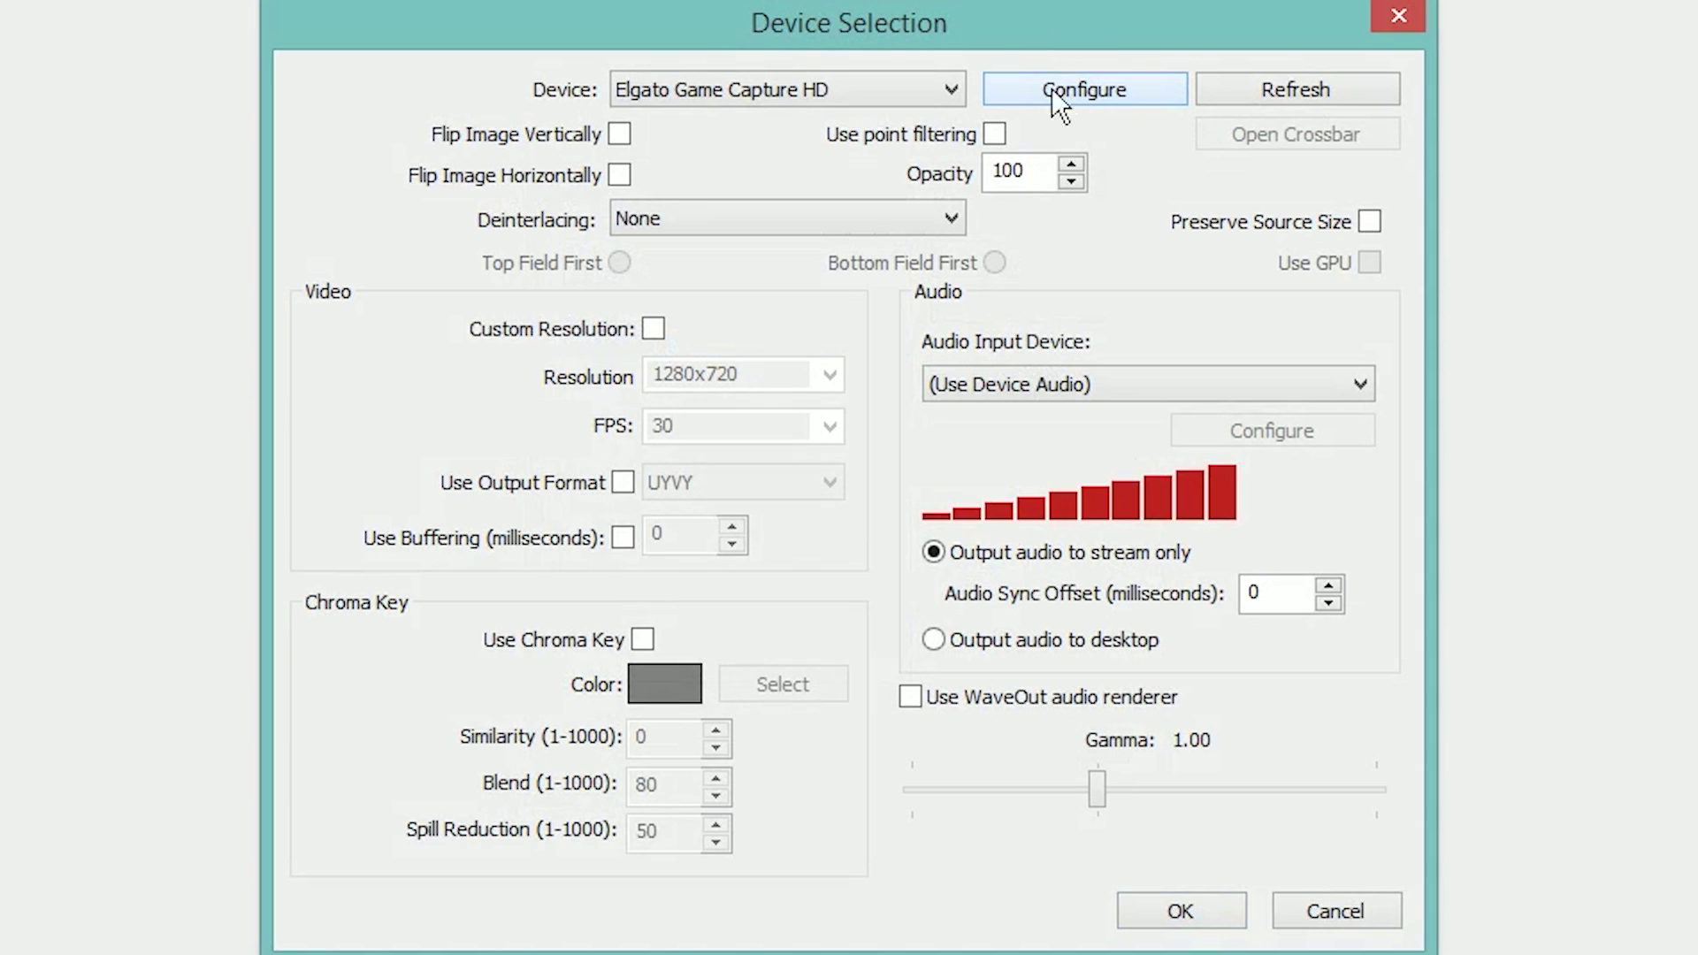
- Cancel Device Selection and open the C930e Webcam global source's properties
left_click(1300, 911)
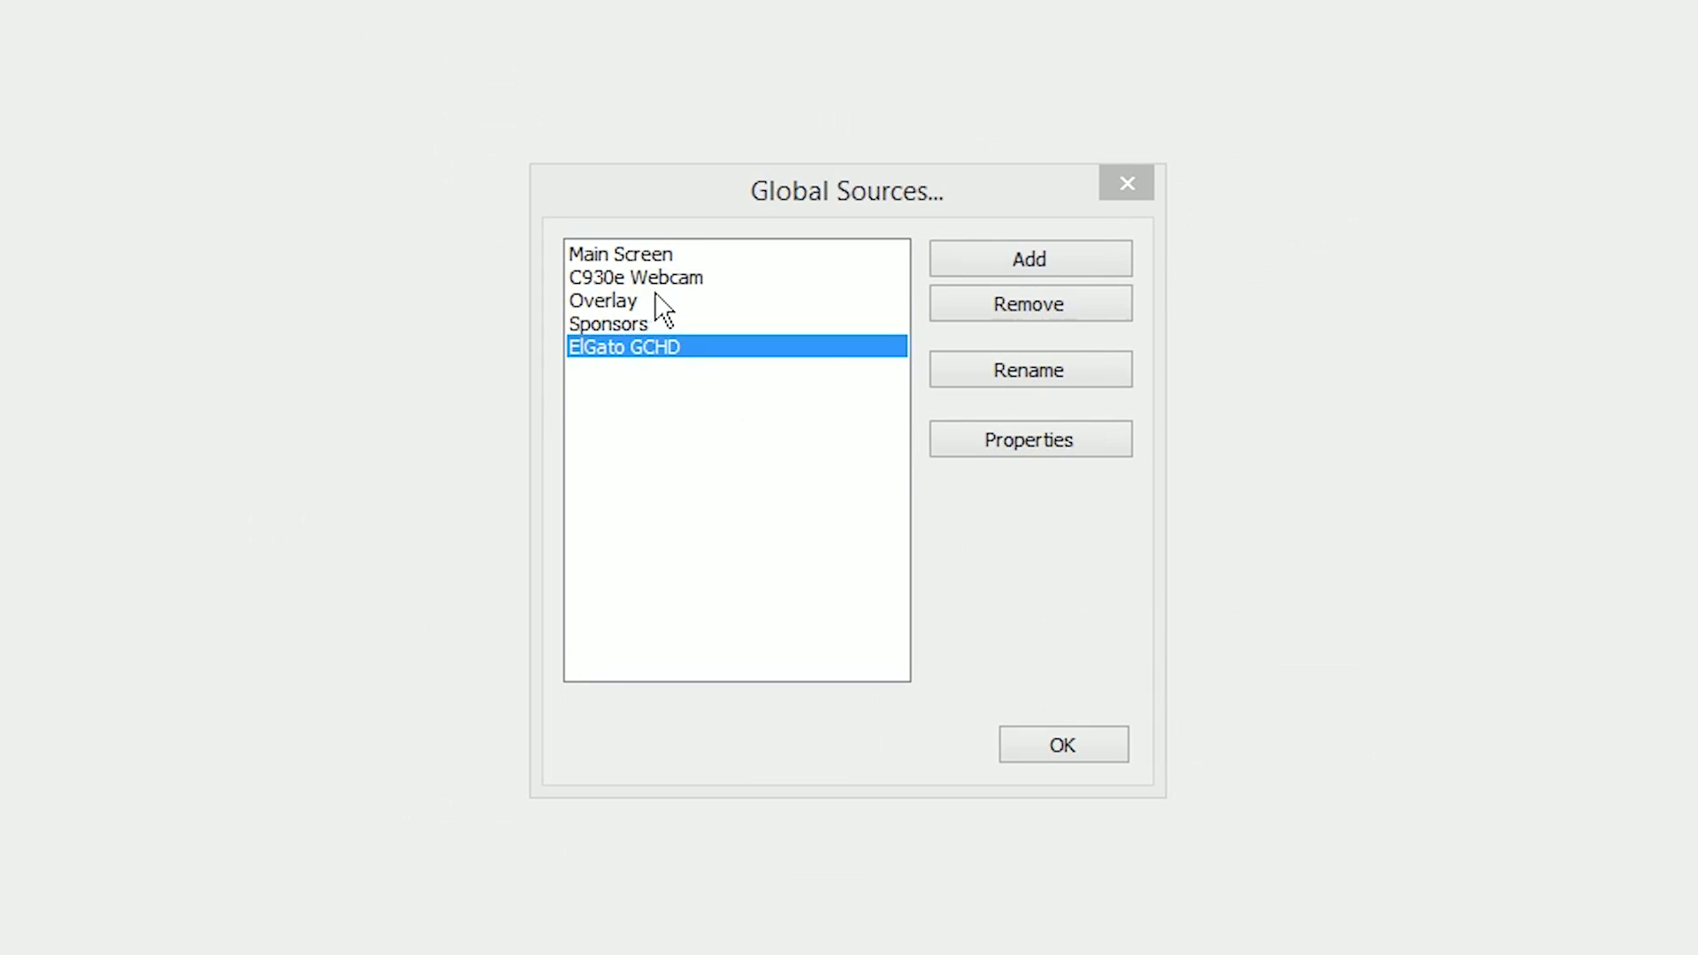
left_click(744, 301)
left_click(730, 283)
left_click(1065, 435)
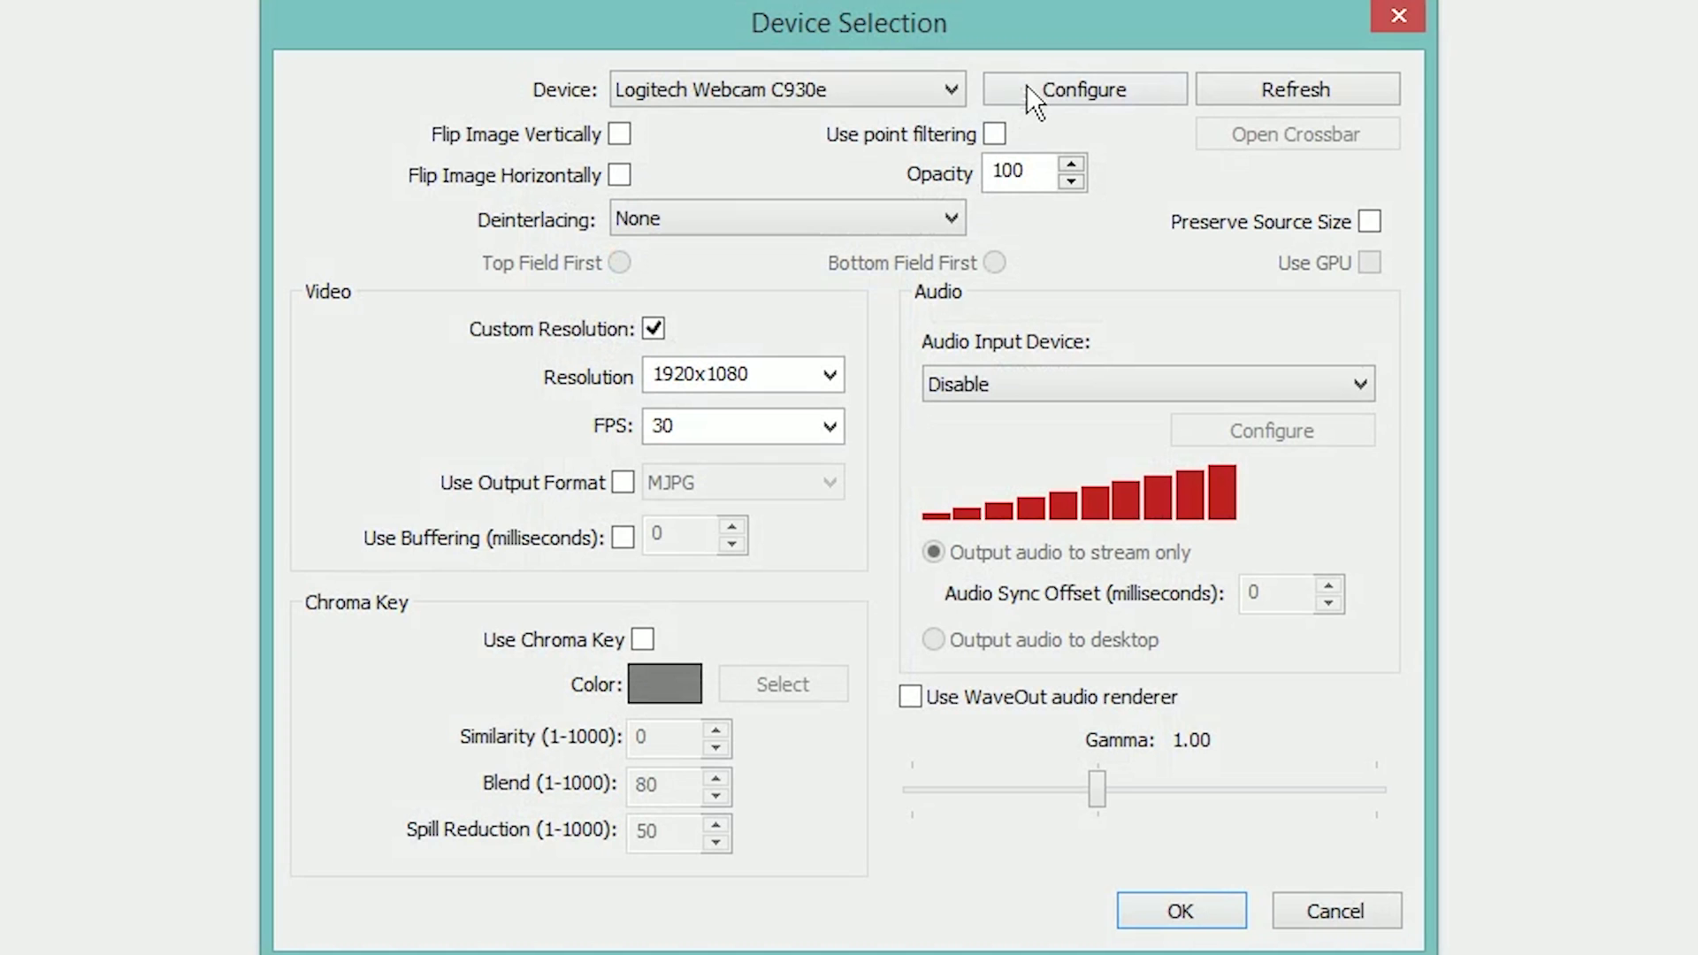
- Inspect the webcam's Camera Control and image adjustment tabs, then cancel both dialogs
left_click(1026, 83)
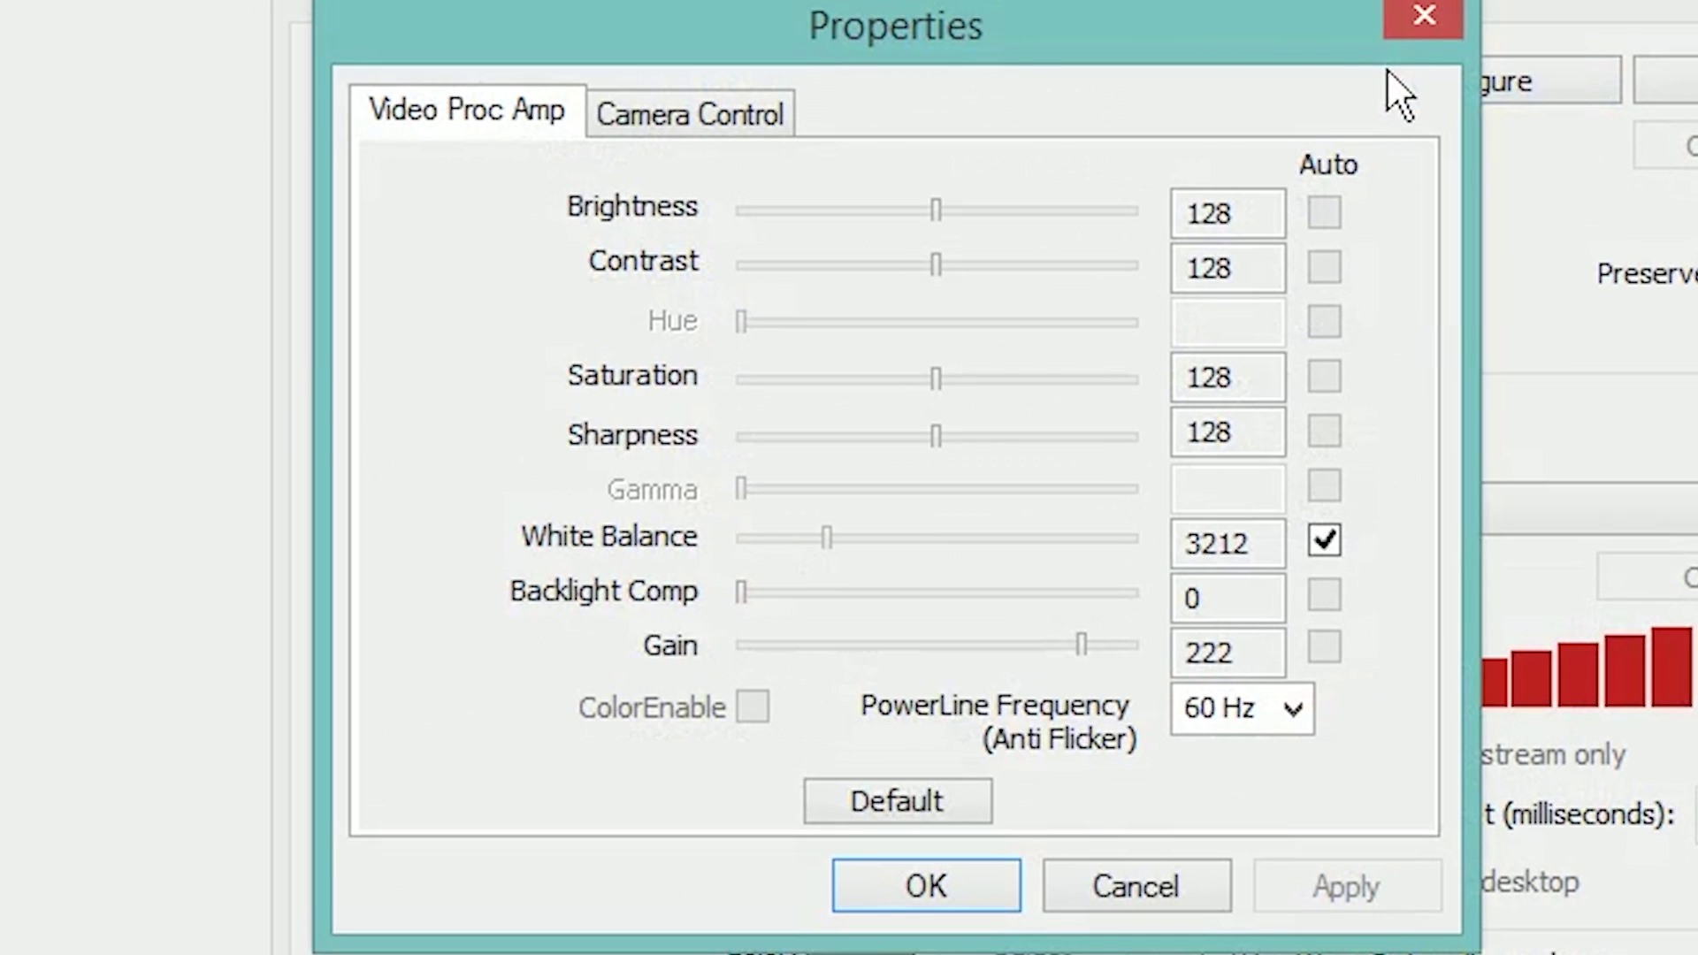
left_click(644, 129)
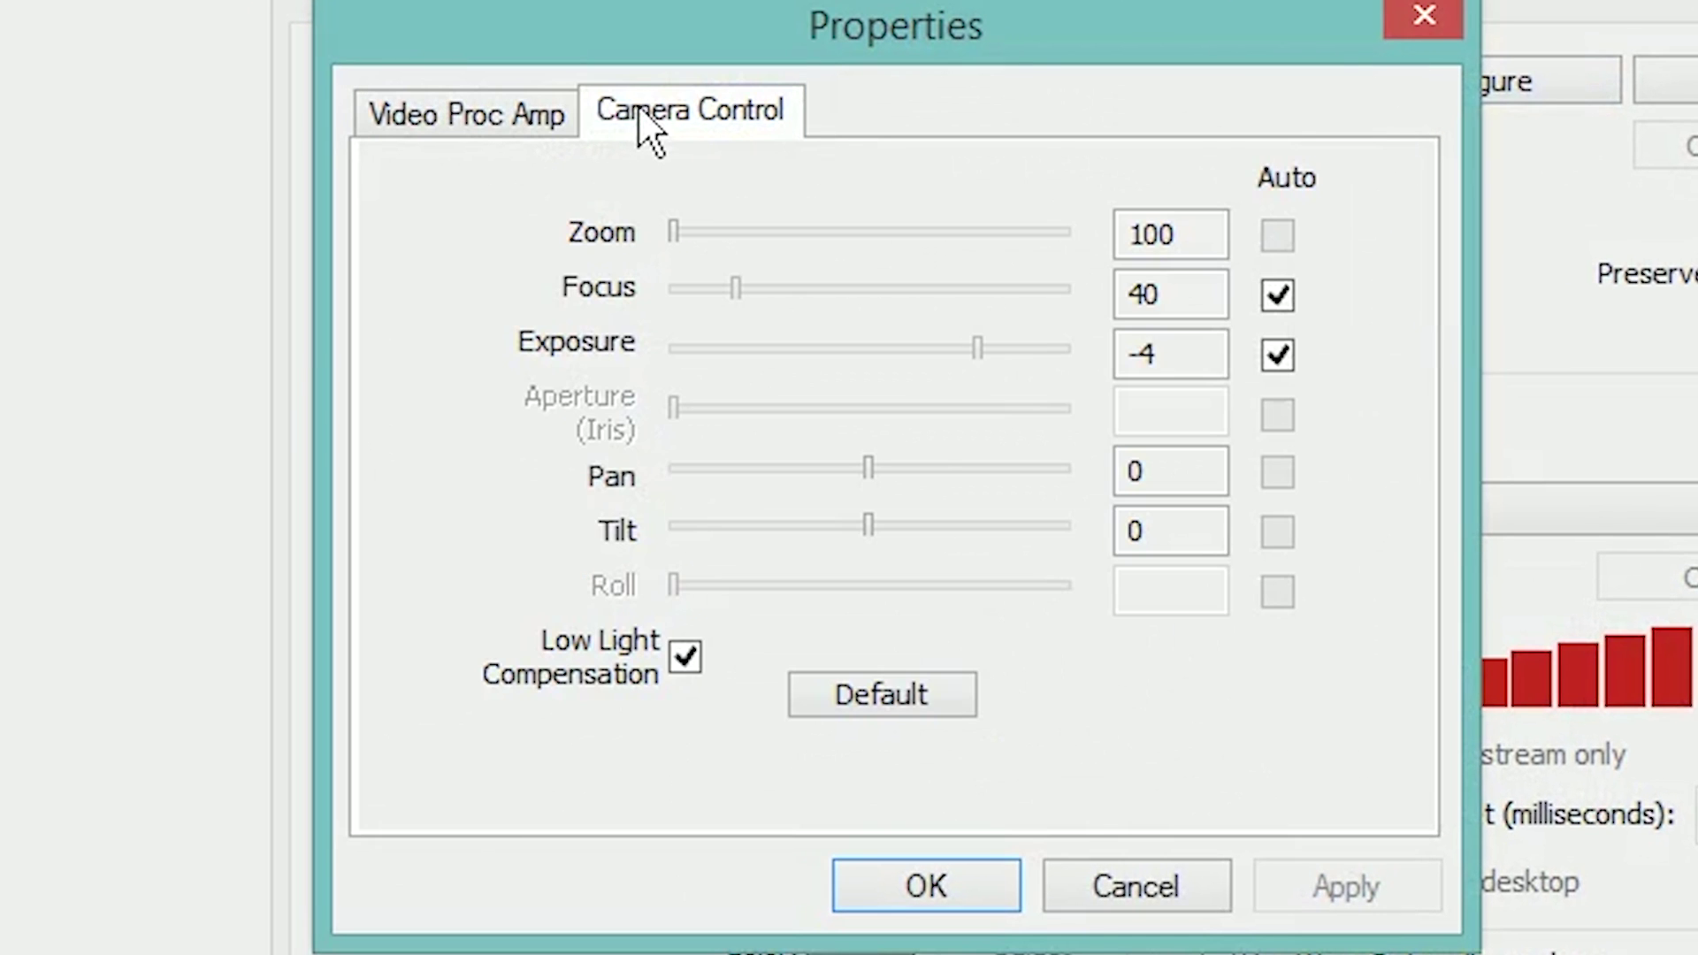
left_click(477, 124)
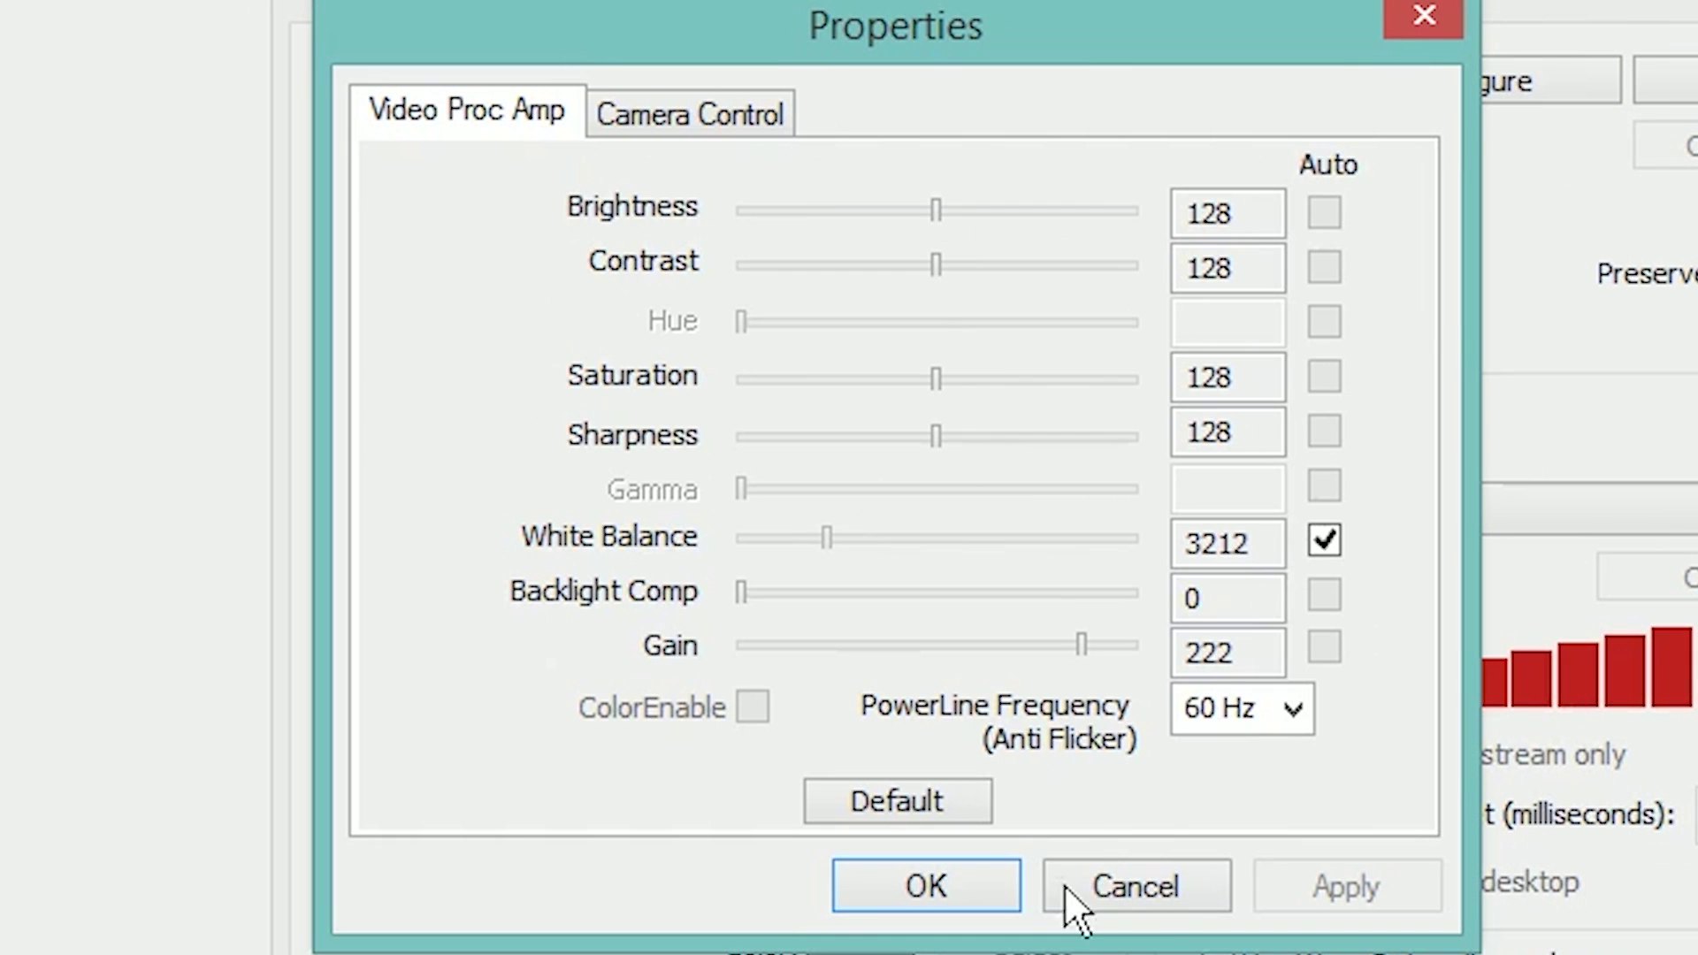
left_click(1136, 887)
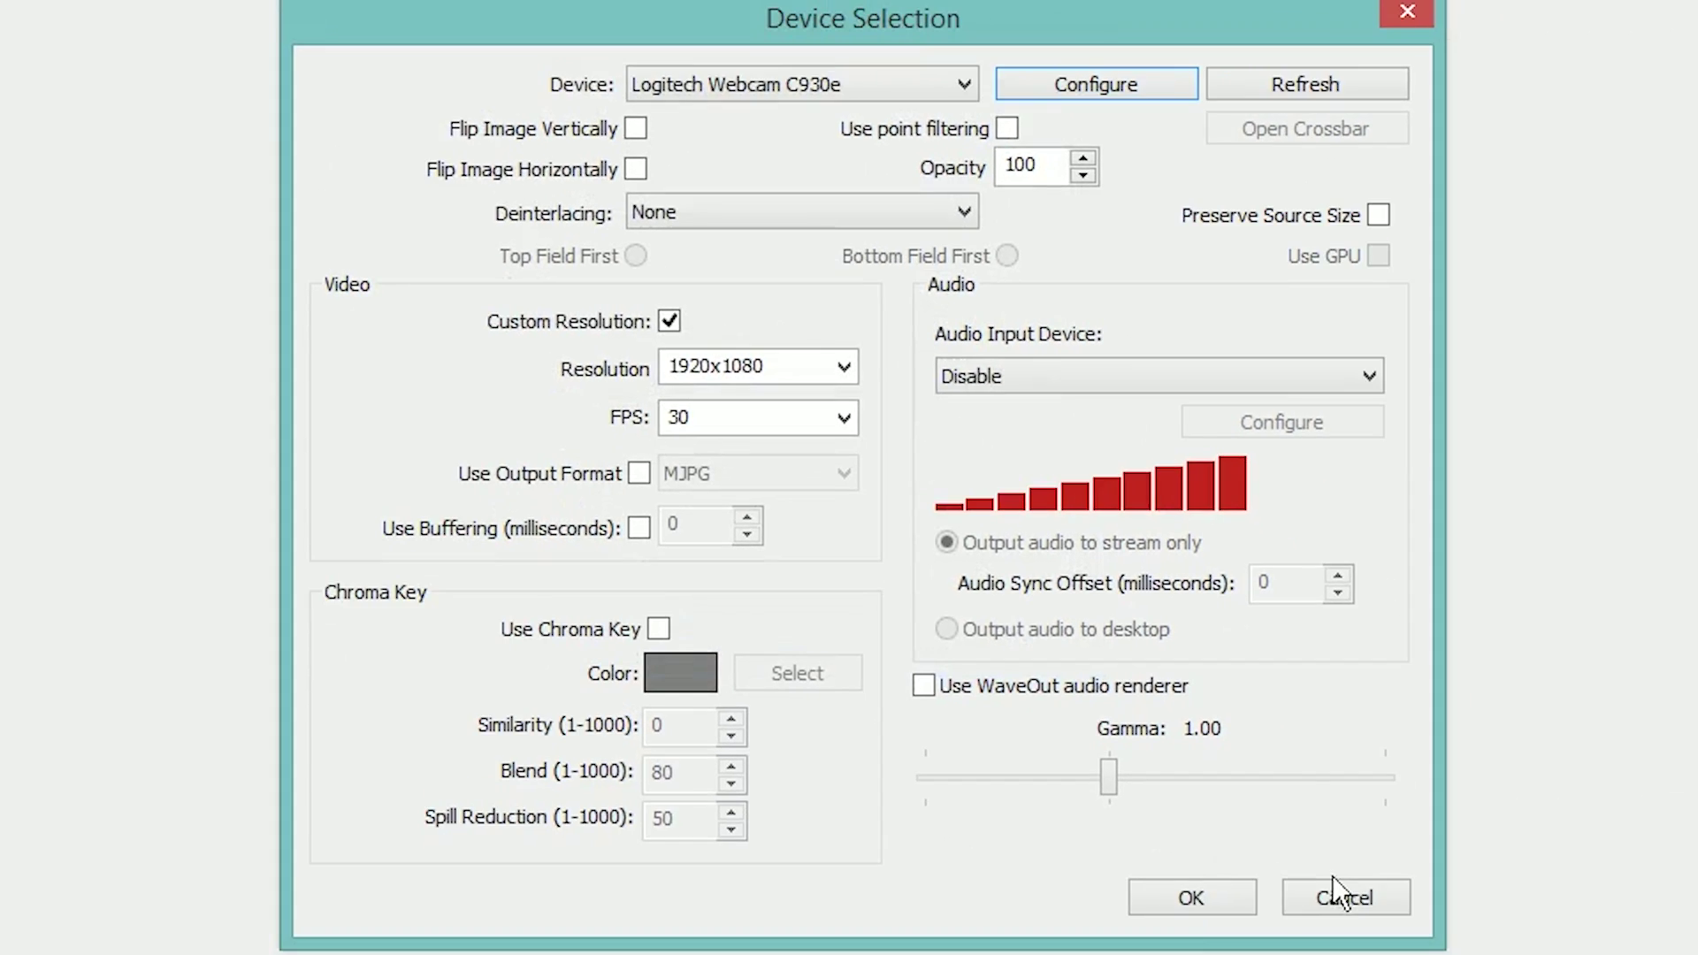
left_click(1333, 880)
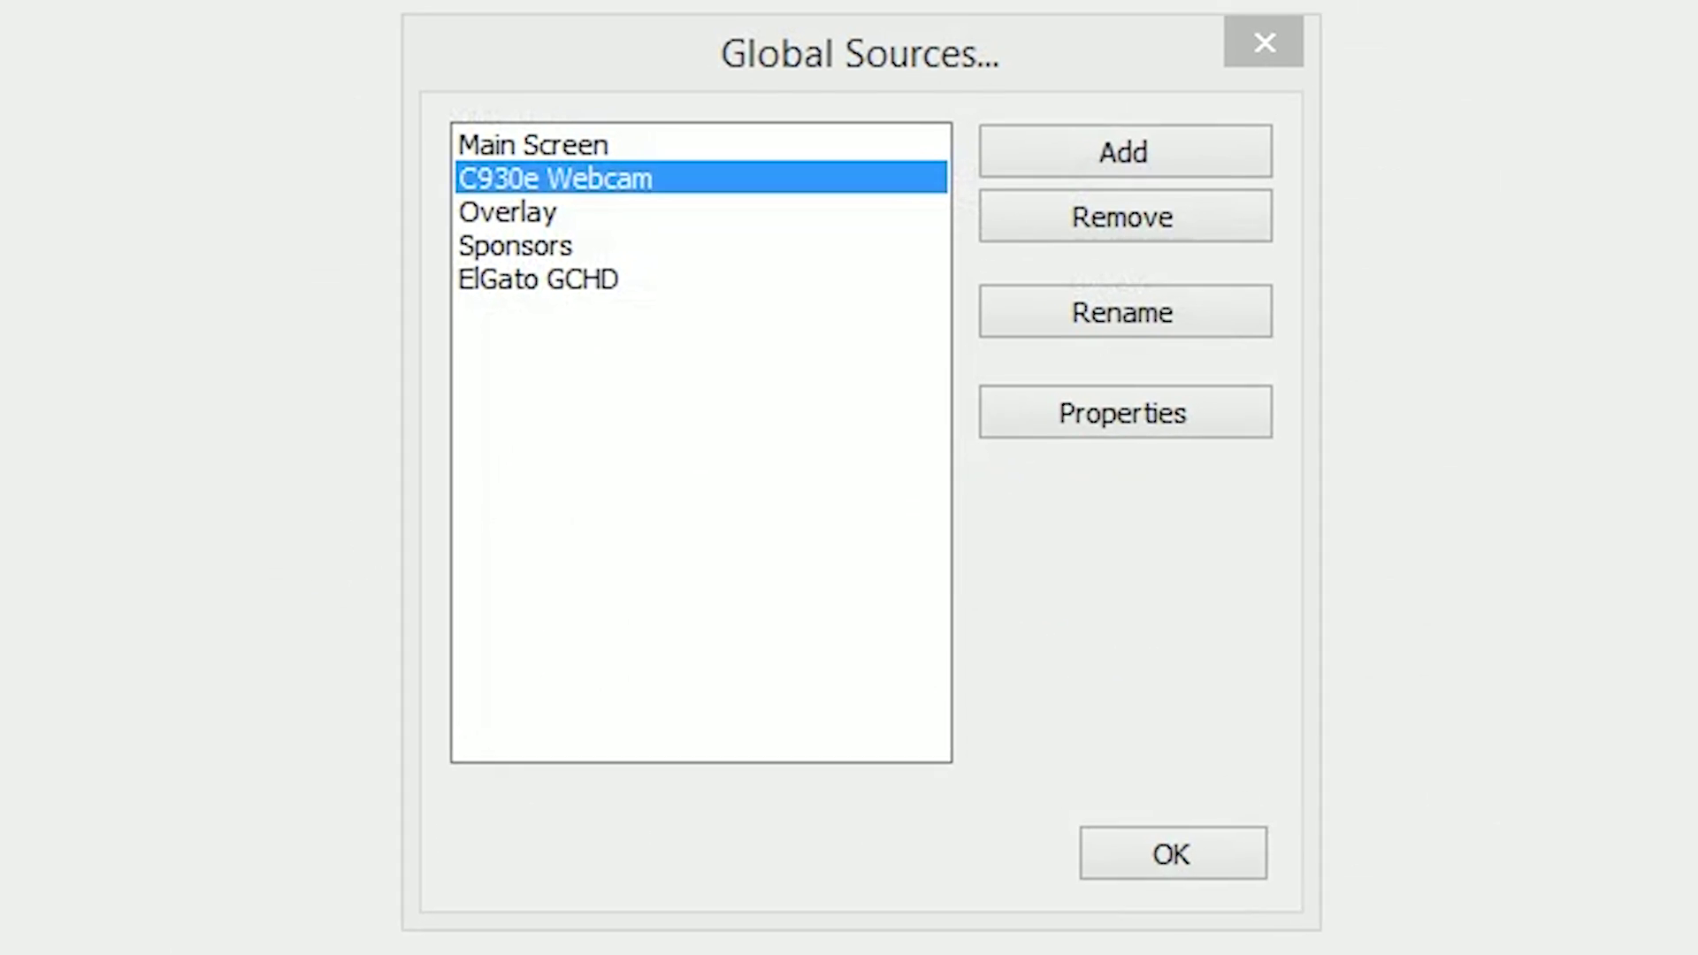
- Add the ElGato GCHD global source to the ElGato scene and start Preview Stream
left_click(1218, 868)
right_click(767, 803)
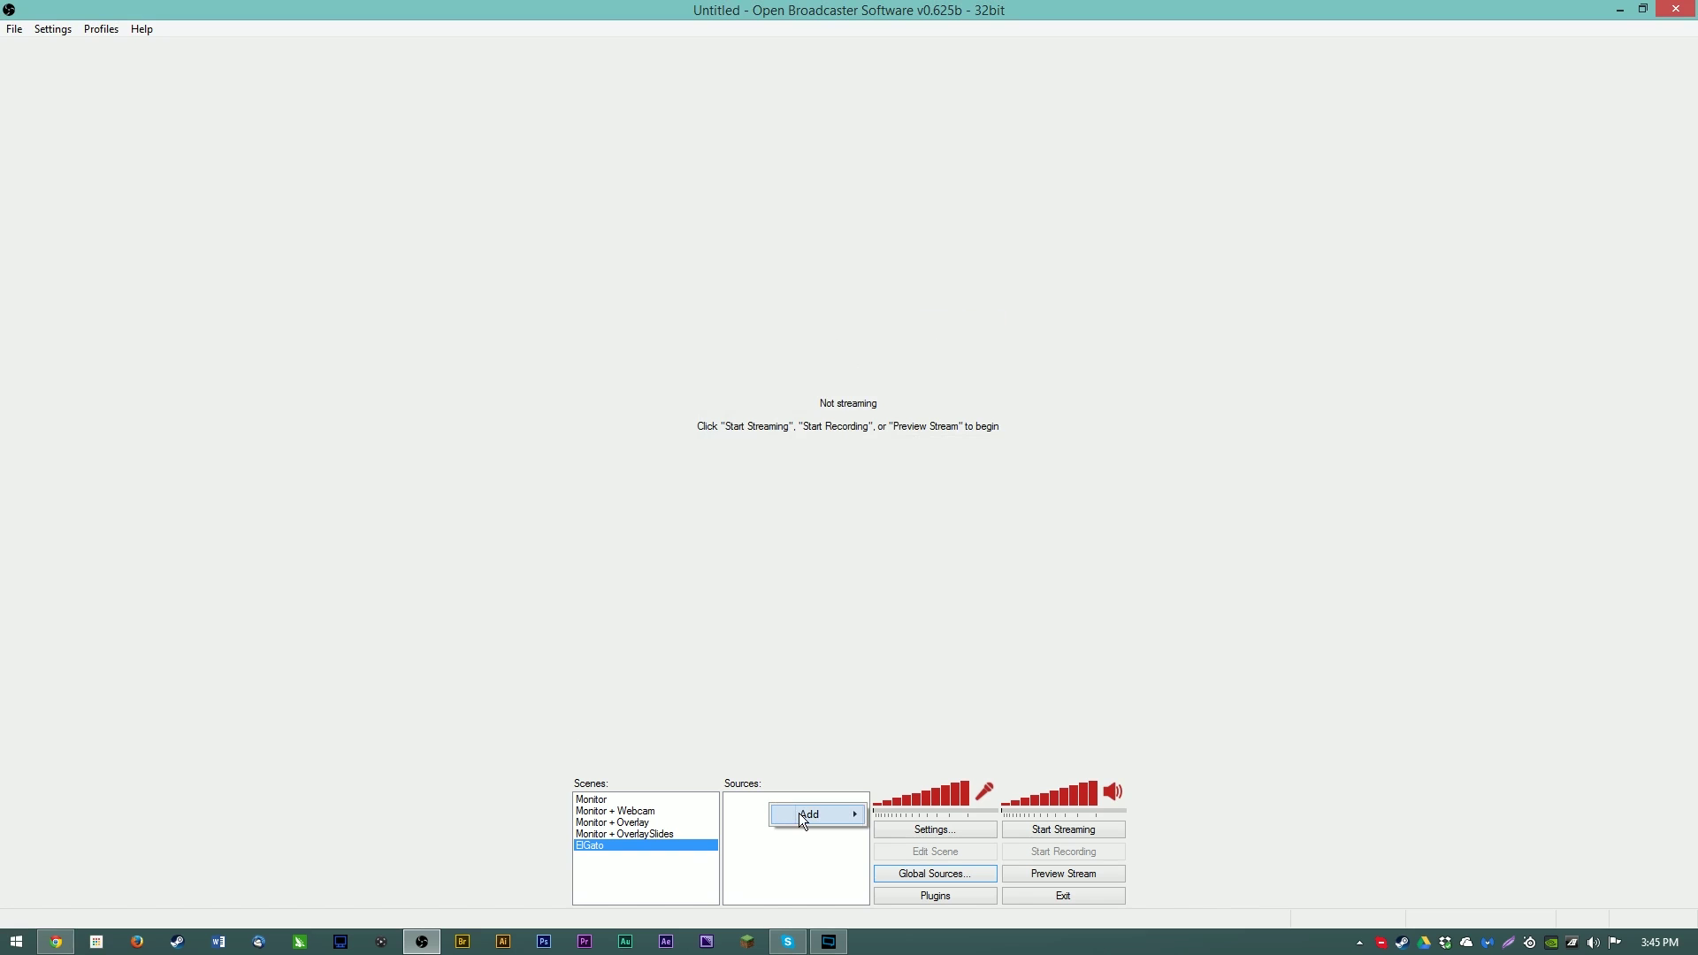
mouse_move(803, 814)
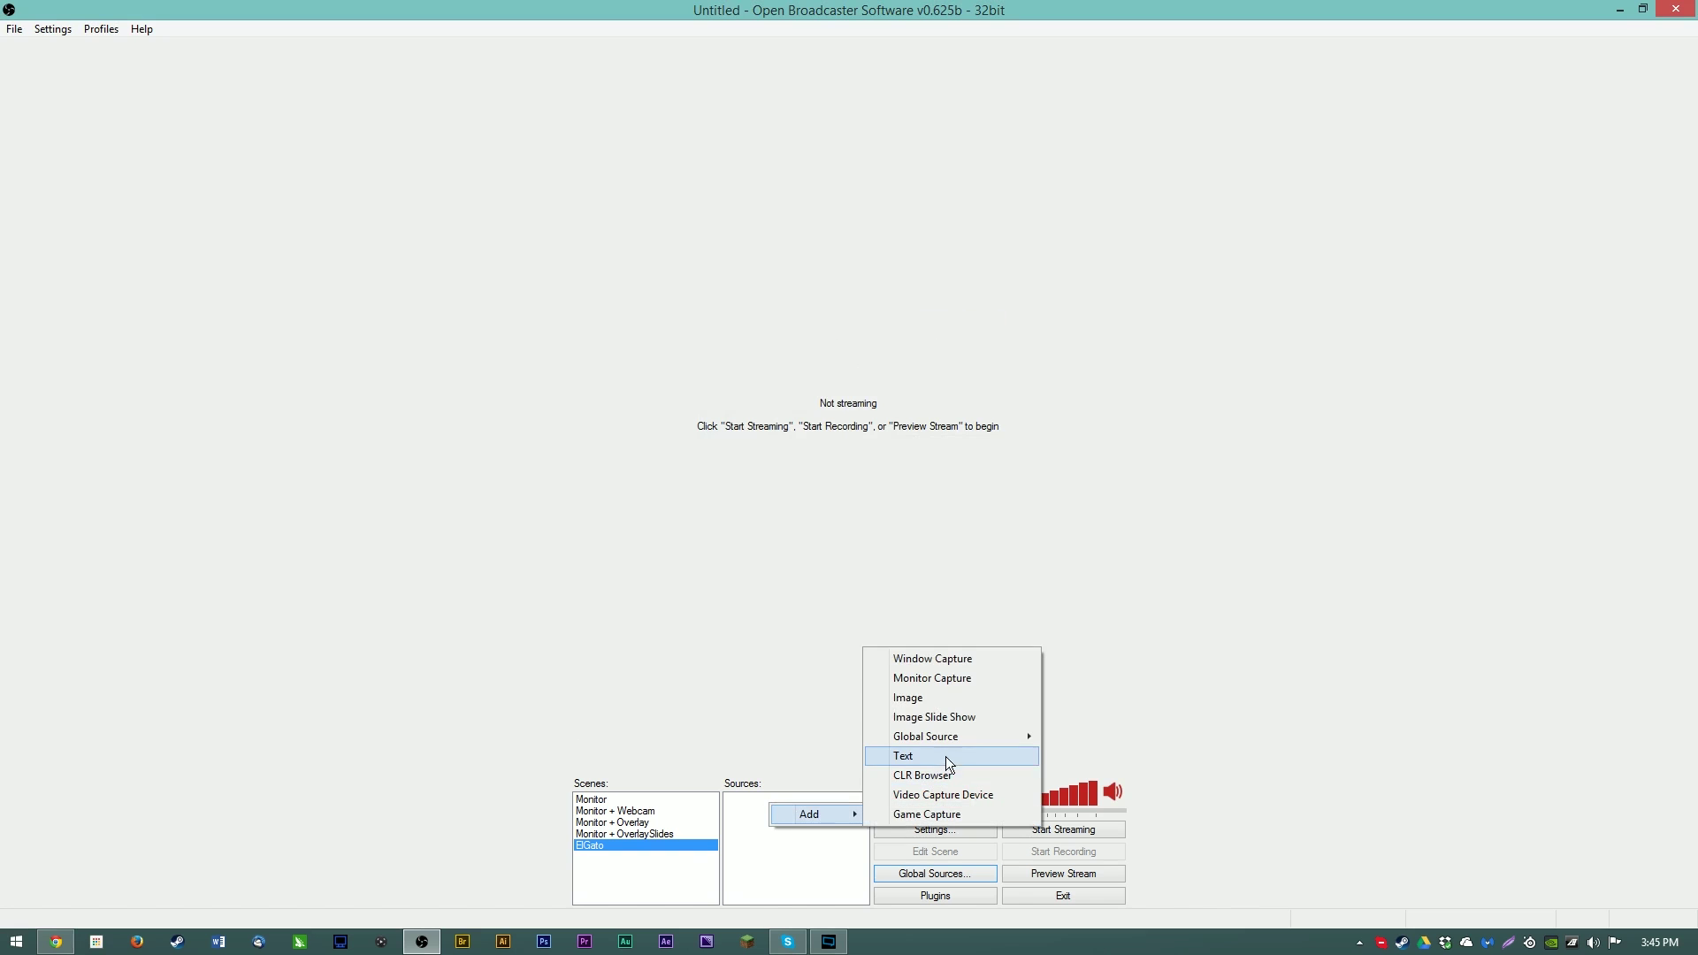
mouse_move(979, 736)
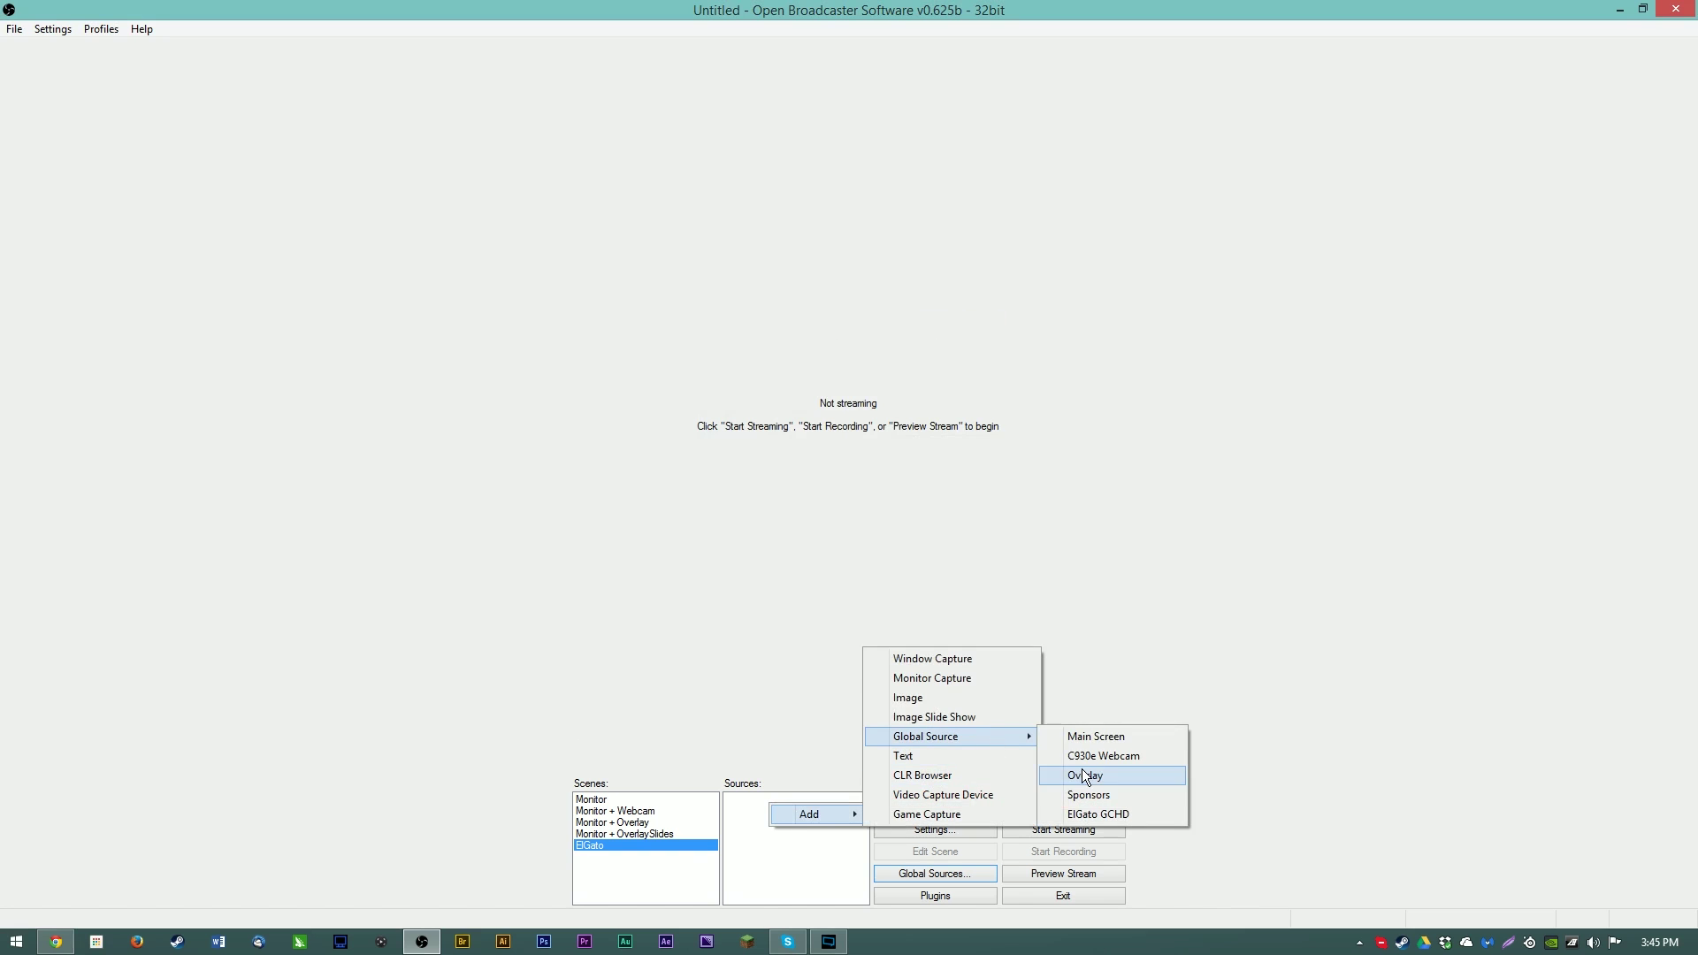
left_click(1111, 815)
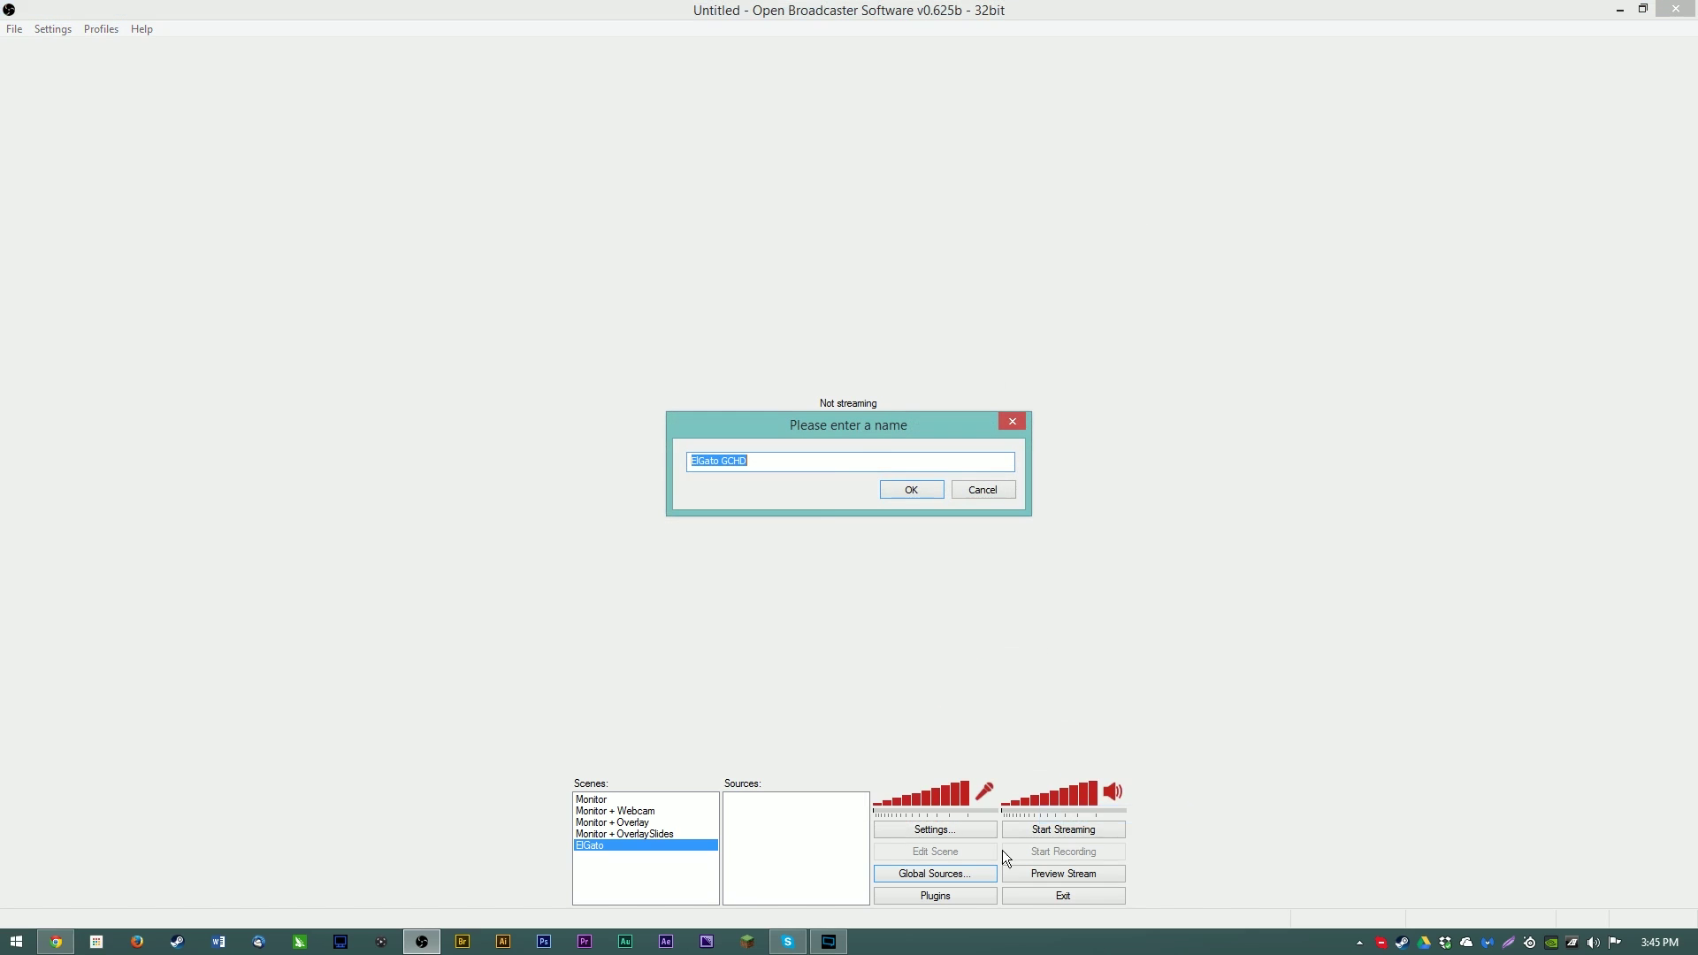
left_click(914, 480)
left_click(1080, 866)
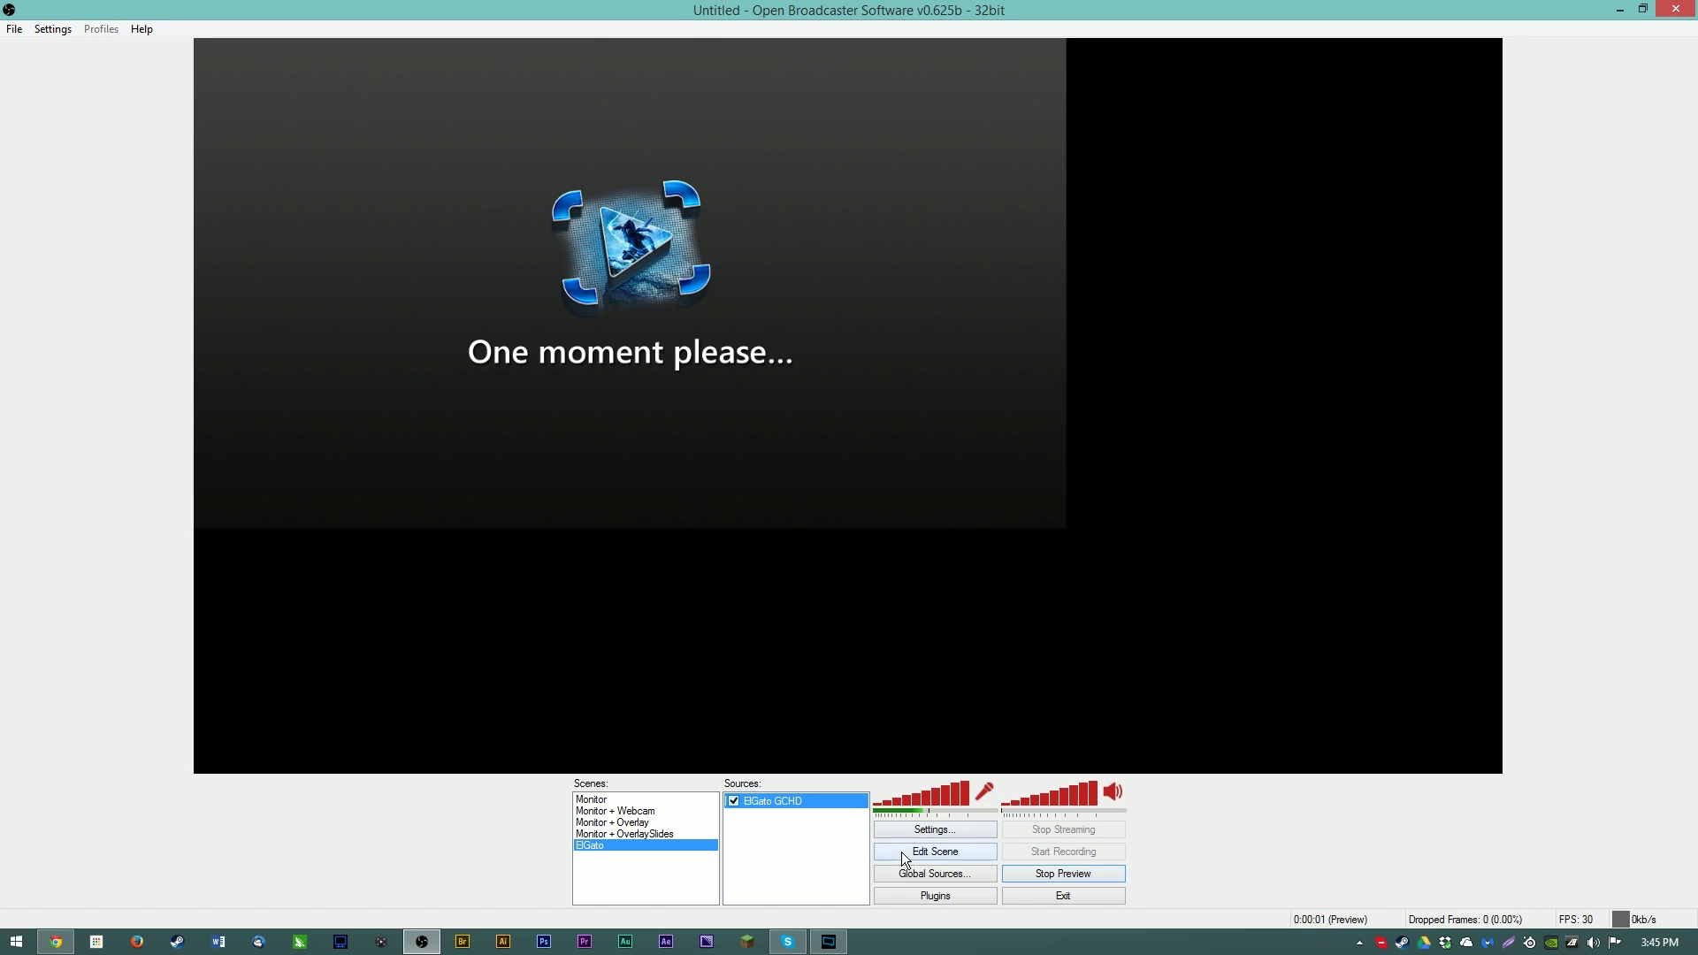
- In Edit Scene, drag ElGato GCHD's corner to fill the canvas, then open its Properties
left_click(900, 851)
left_click_drag(1059, 530, 1376, 772)
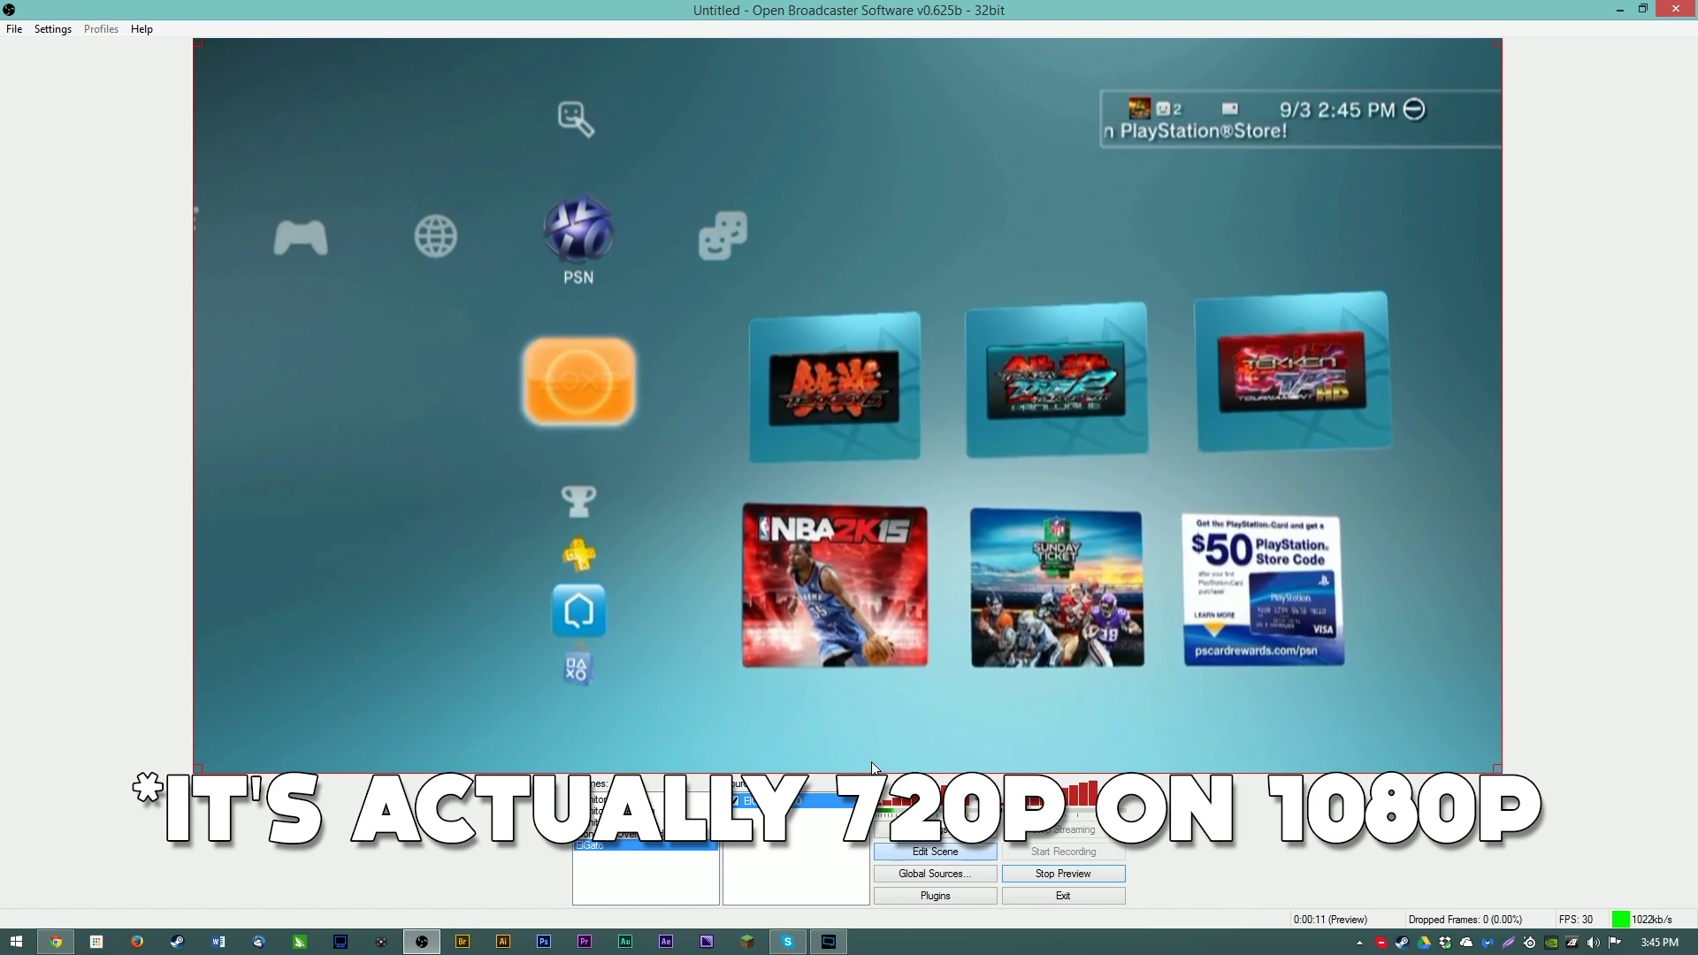
right_click(835, 800)
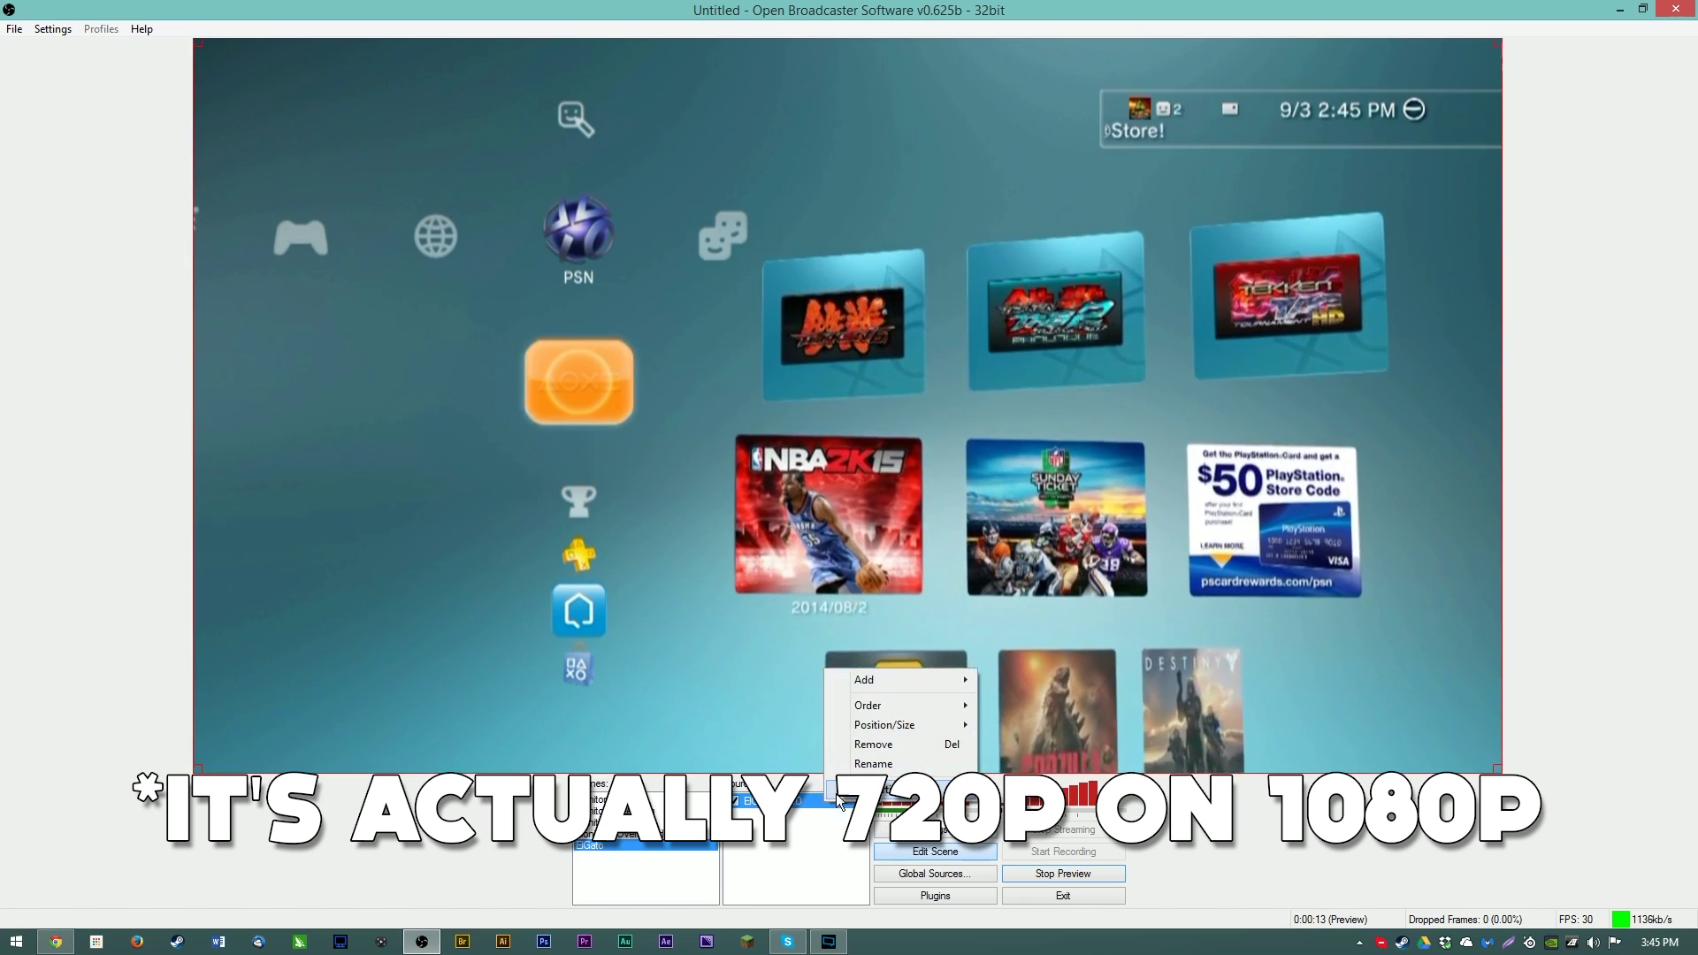
left_click(849, 785)
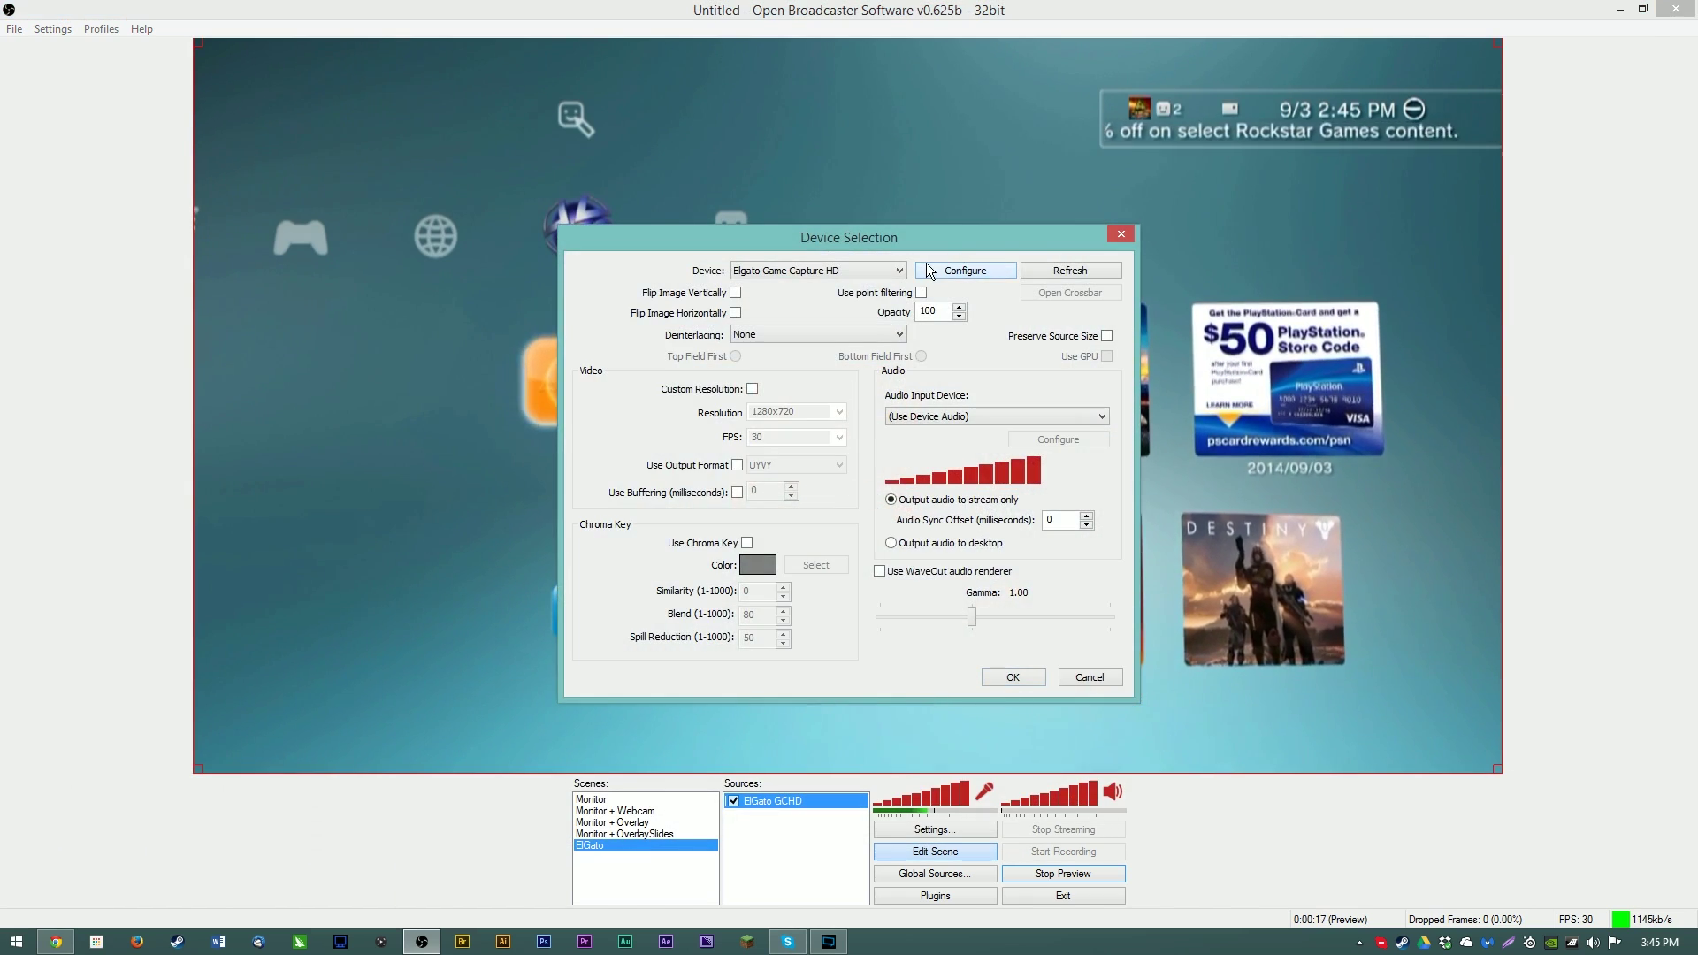
- Review the Elgato Configure window, close it with Done, and confirm Device Selection with OK
left_click(928, 271)
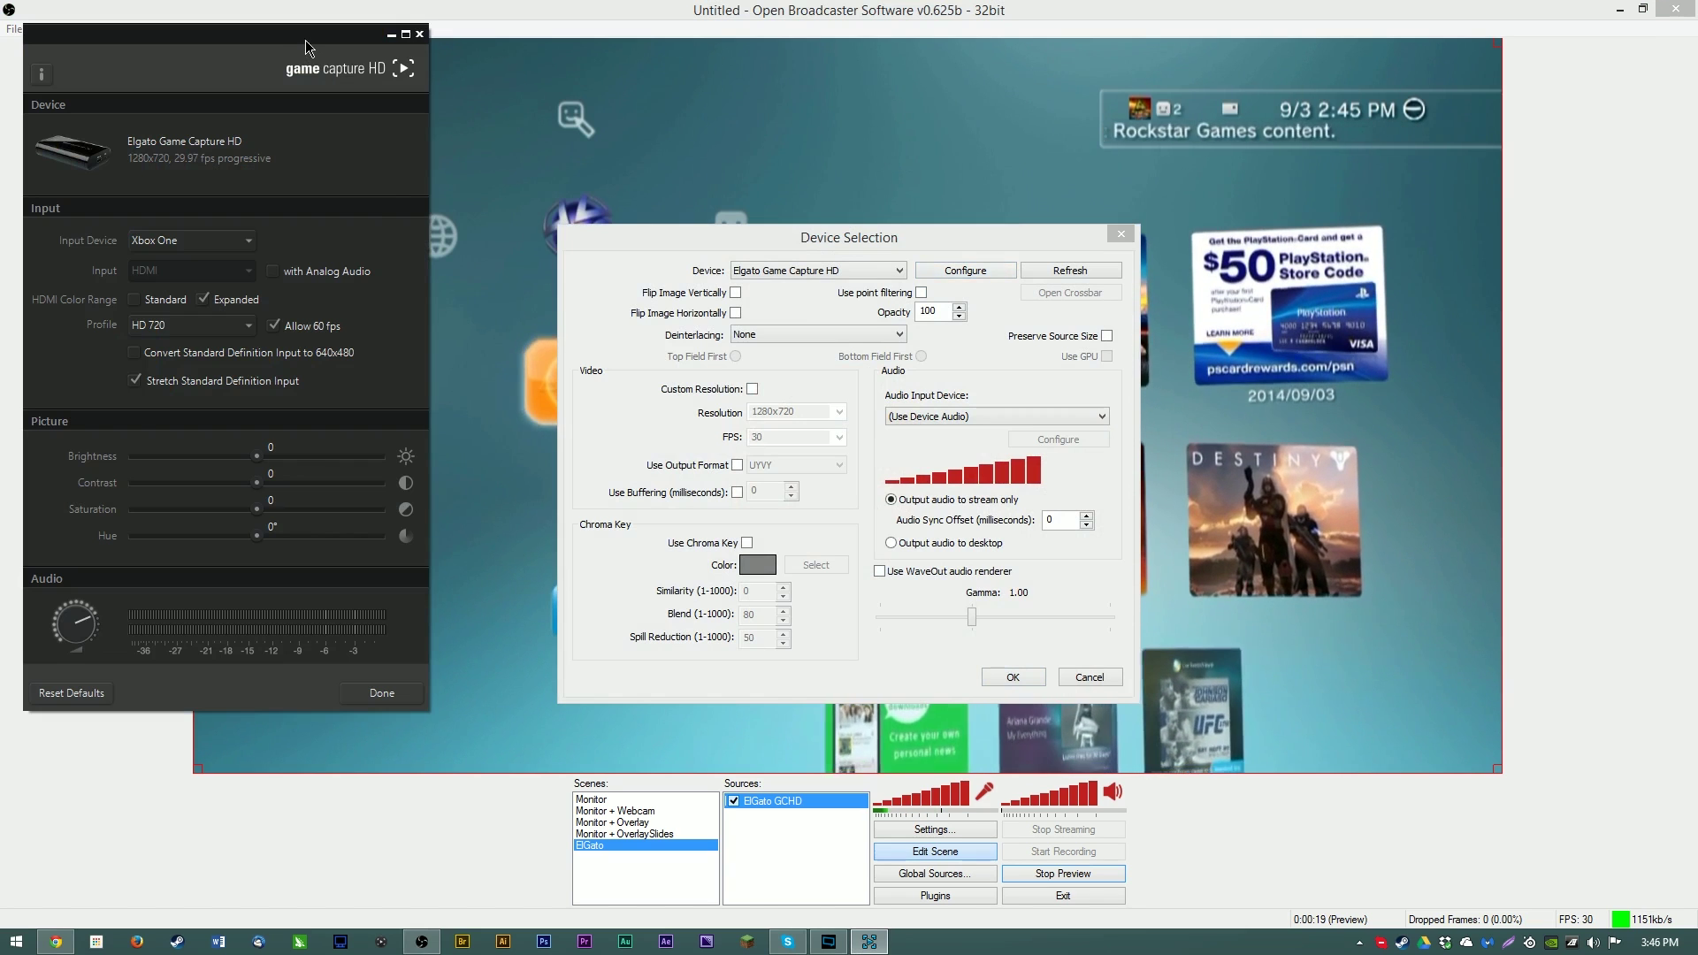
left_click_drag(307, 45, 825, 174)
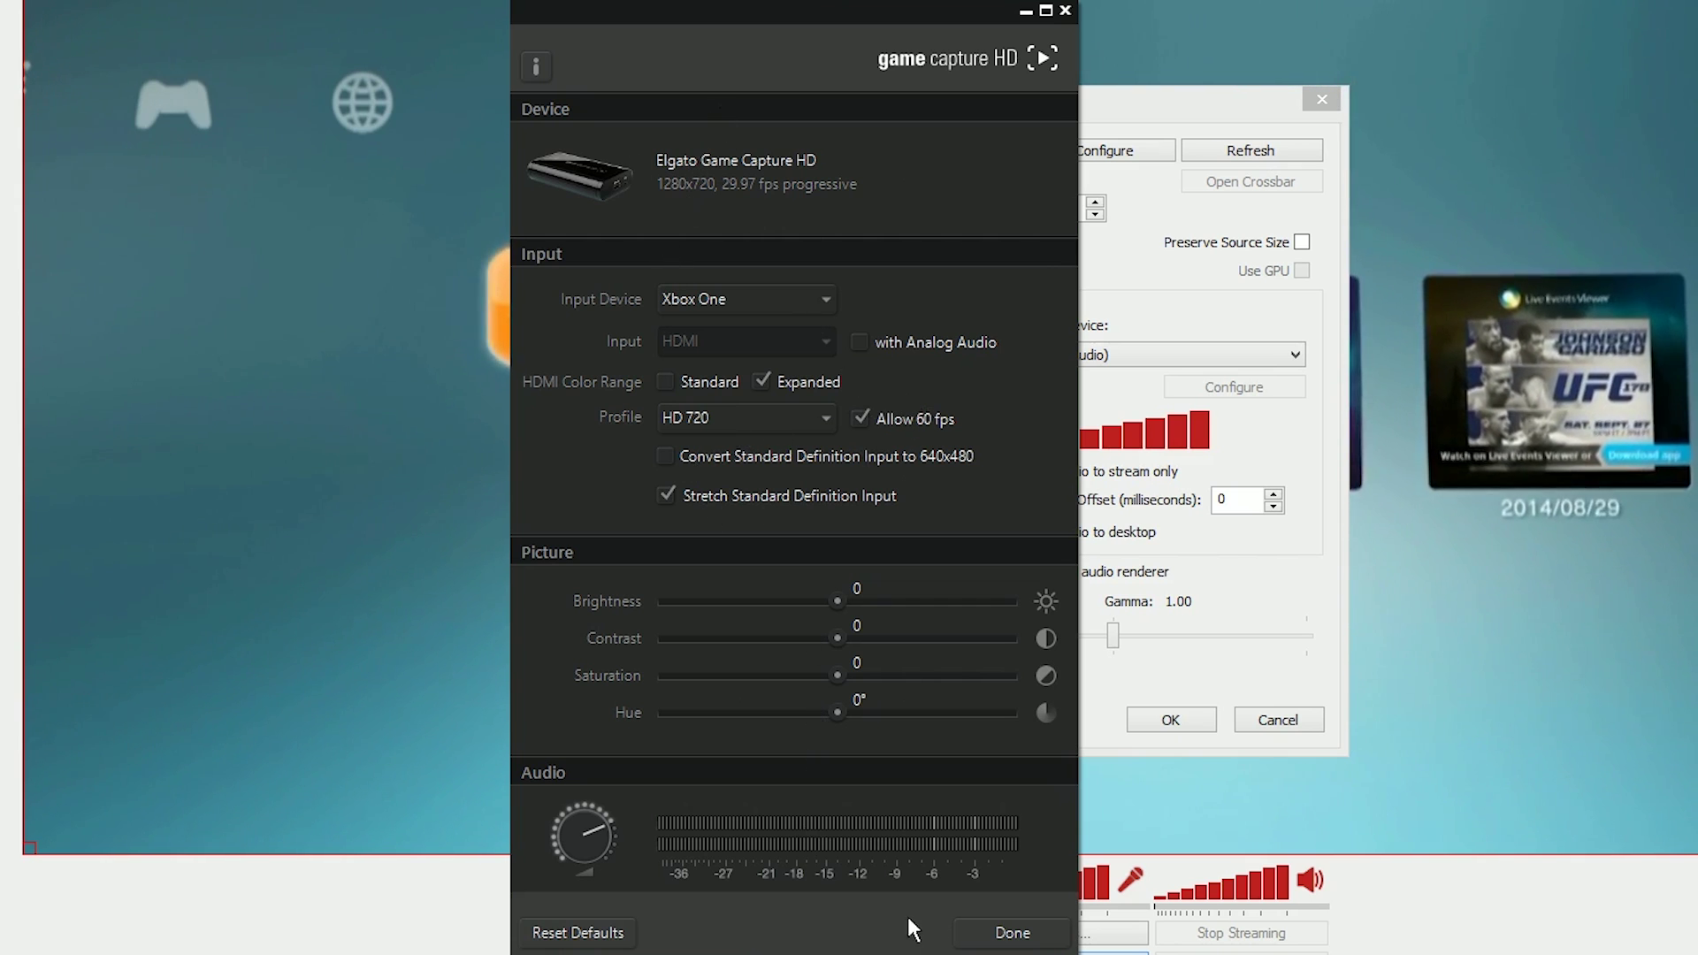
left_click(991, 929)
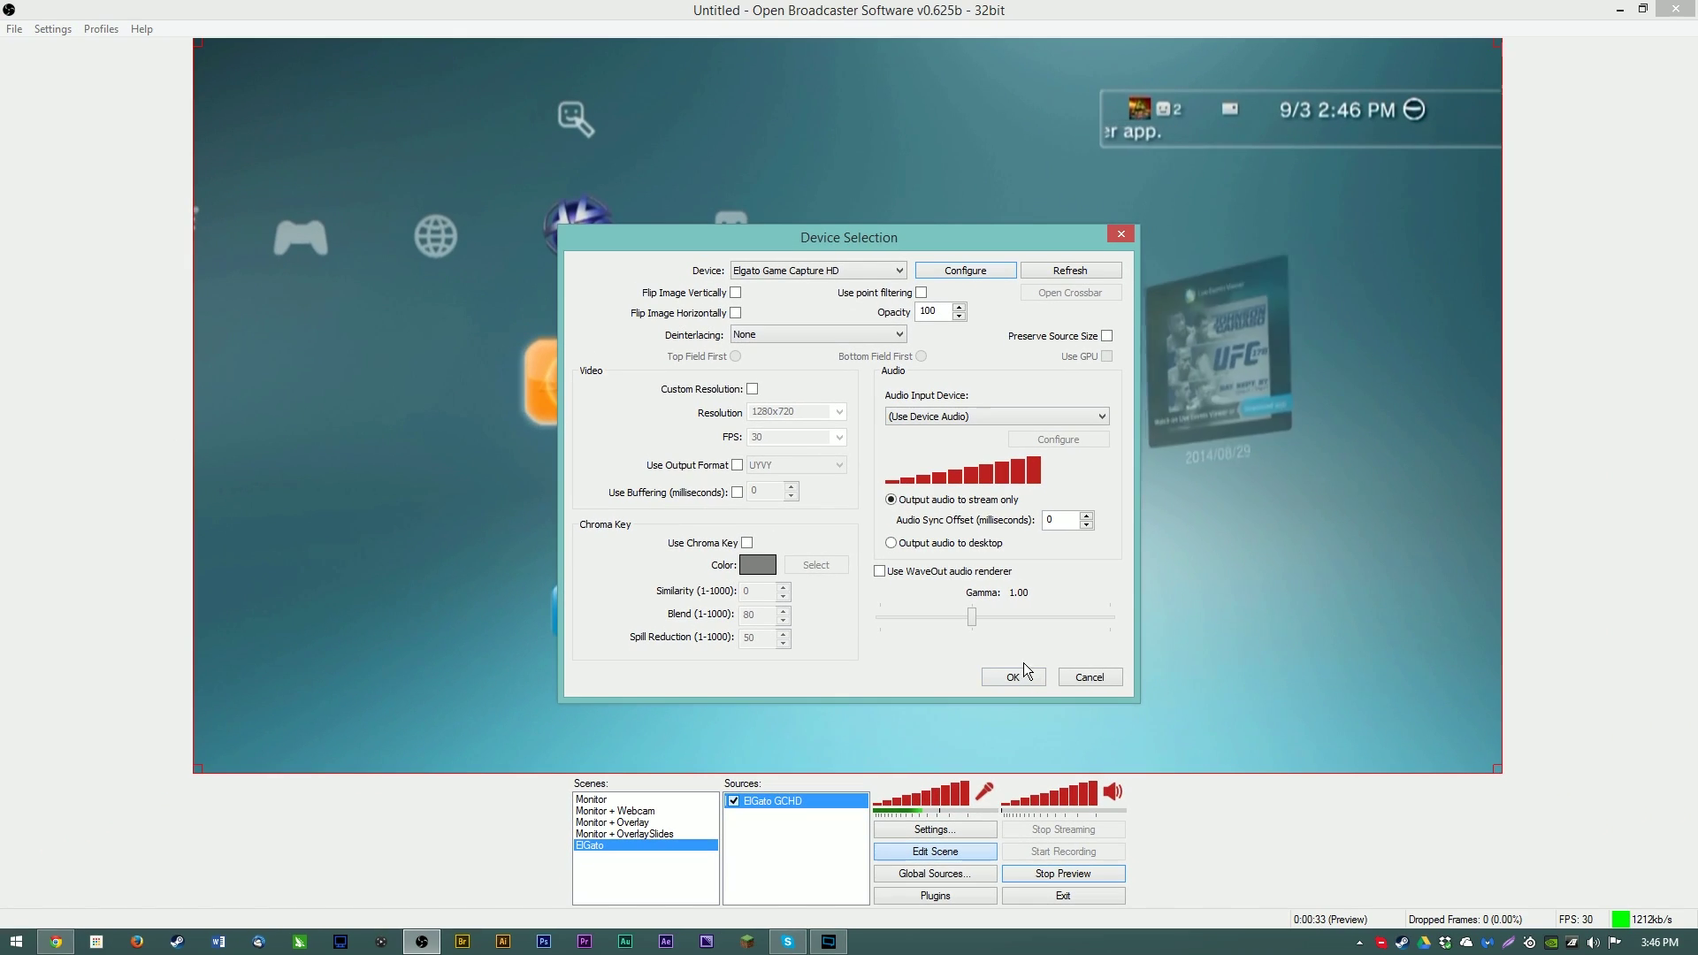
left_click(1015, 675)
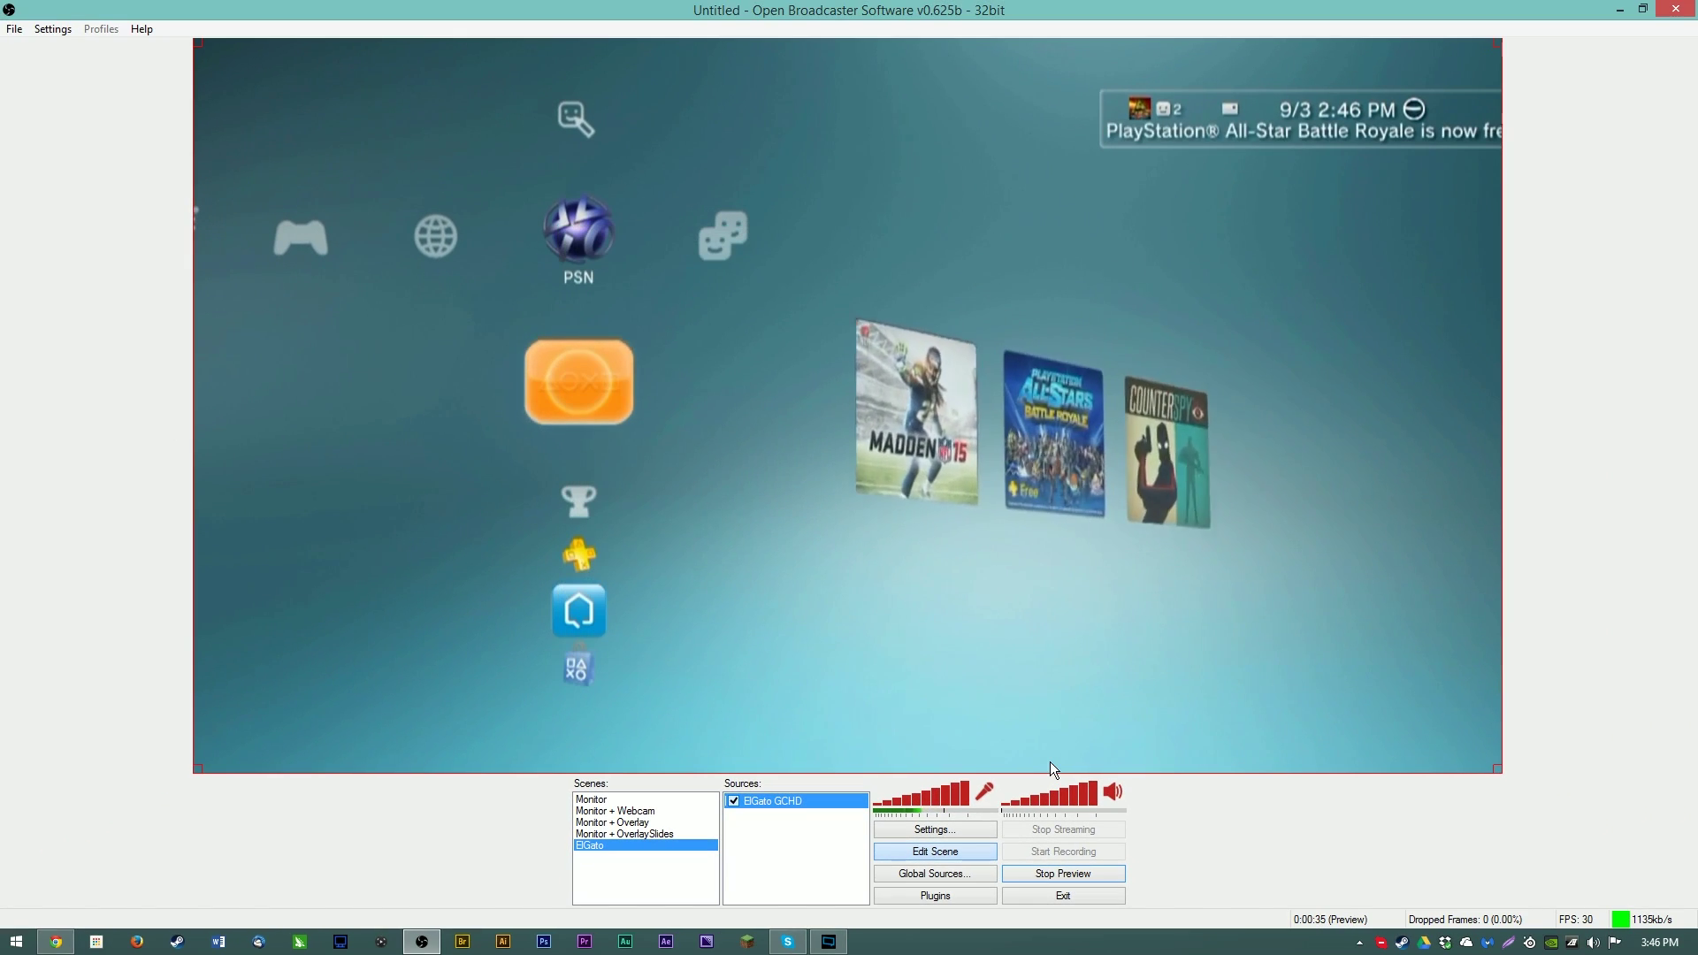